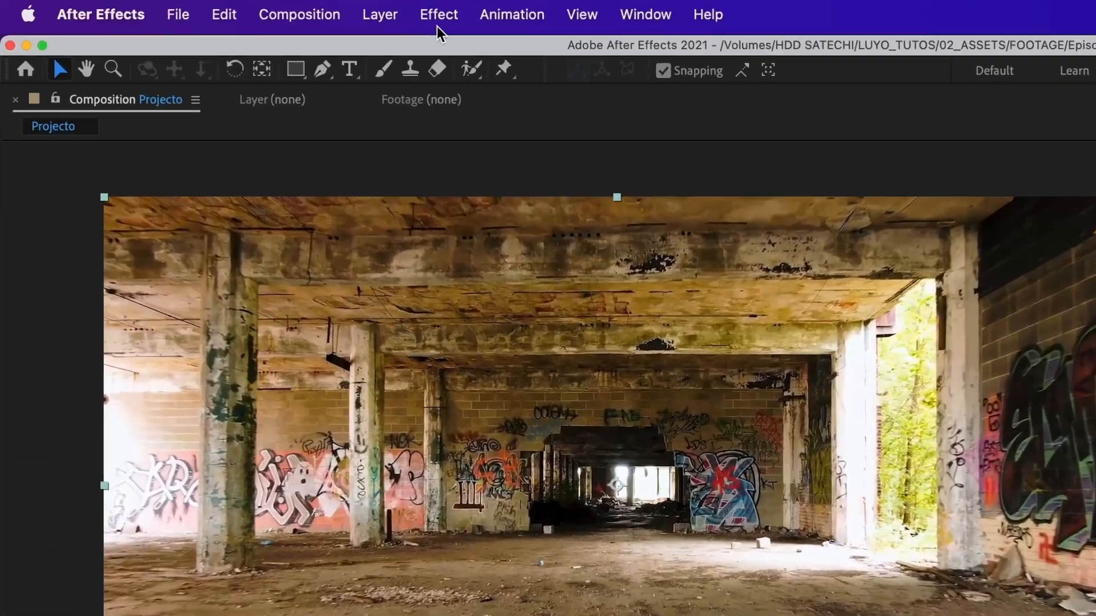
Apply the 3D Camera Tracker effect to the OldBuilding.mp4 layer and set its Track Point Size to 188%.
click(438, 15)
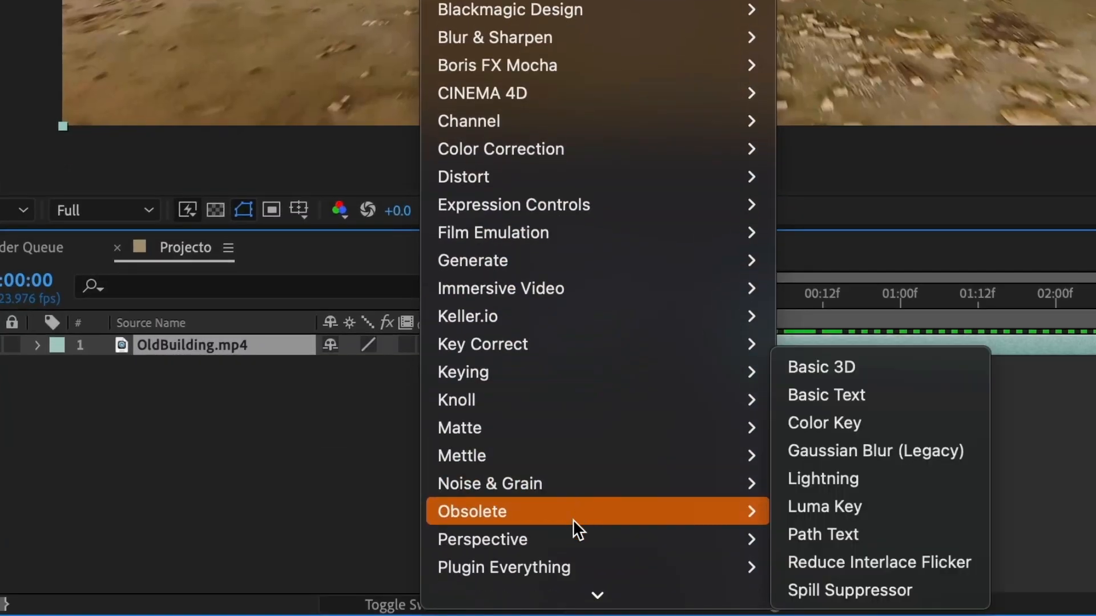
mouse_move(567, 528)
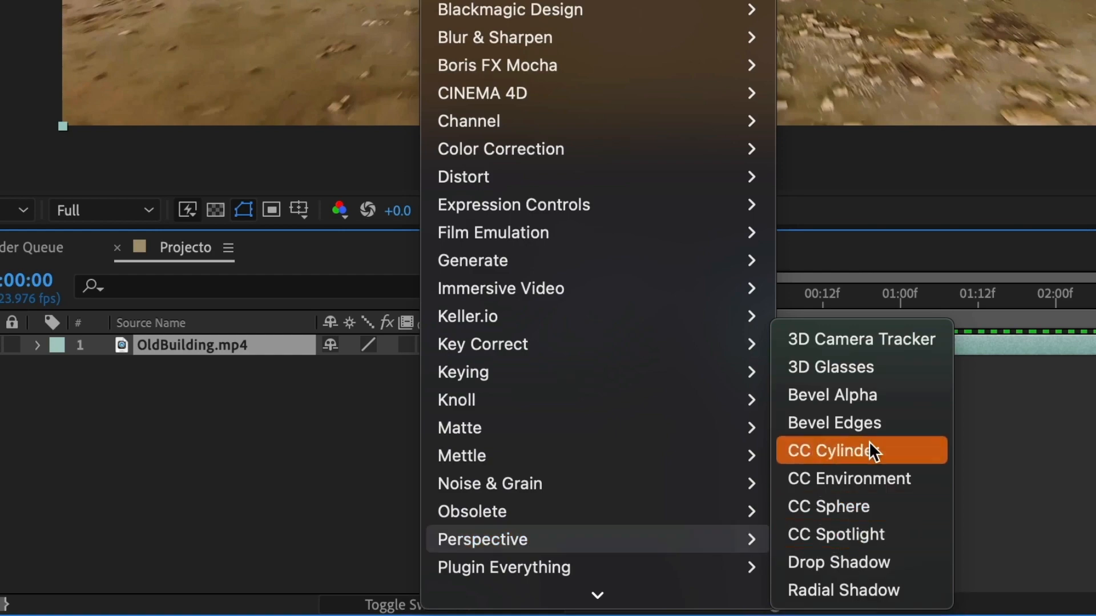
click(813, 343)
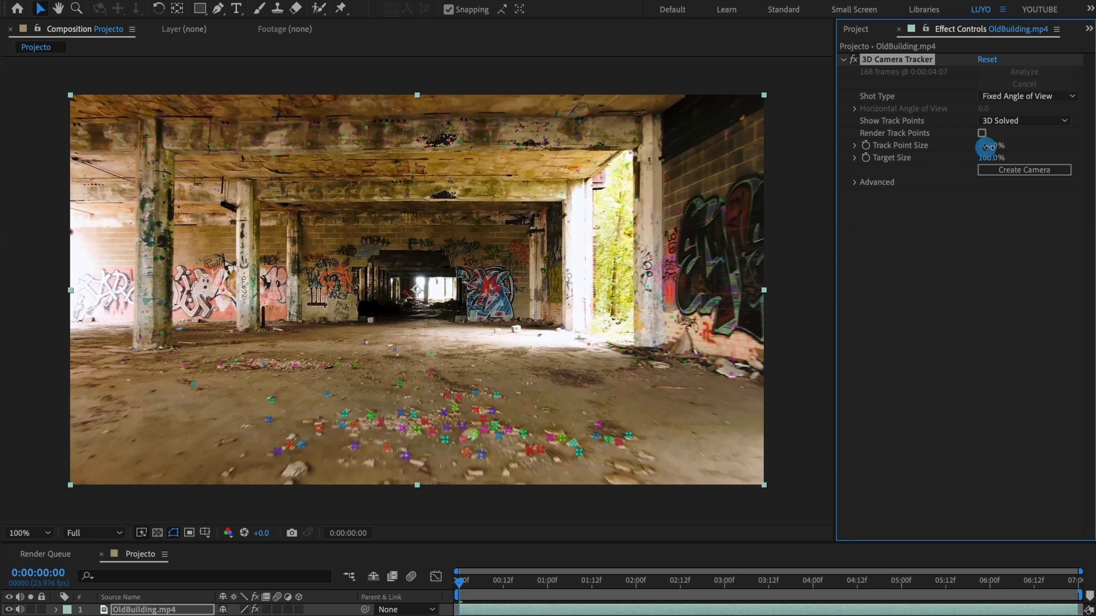
drag(990, 145, 1052, 150)
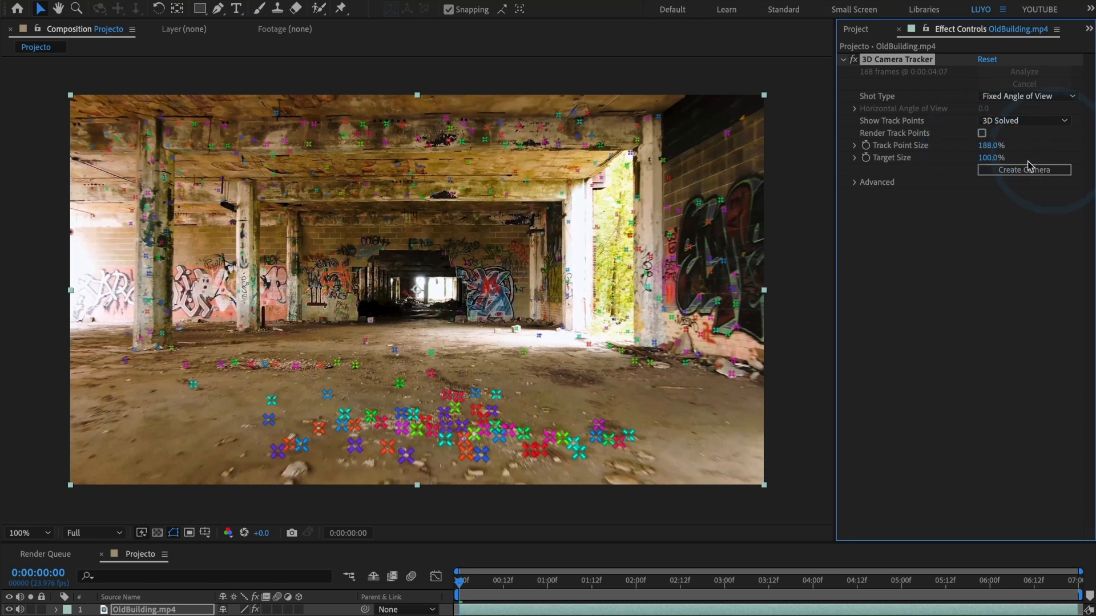
Create a solid and camera from five floor track points at 0:00:06:09, and check the solid's tracking back to 0:00:03:11.
drag(473, 593, 1024, 597)
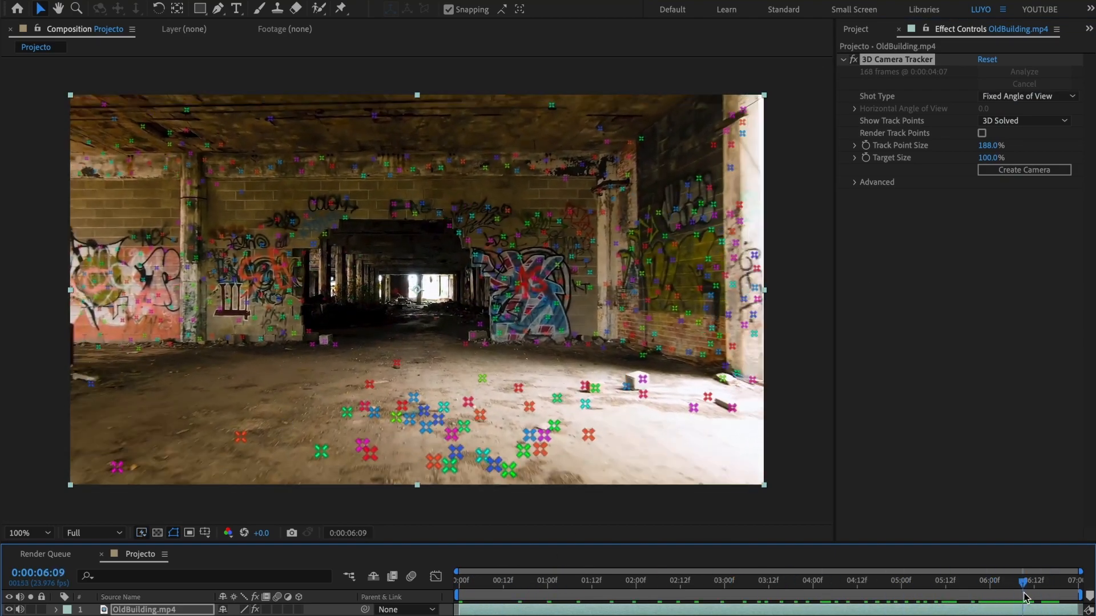
click(409, 383)
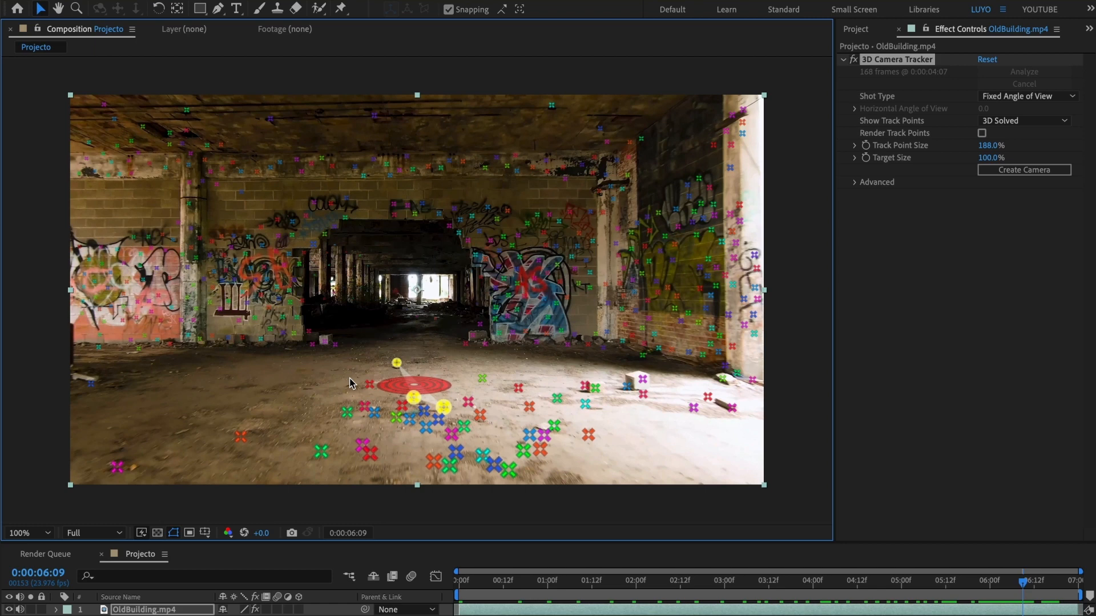
key(shift)
shift+click(369, 384)
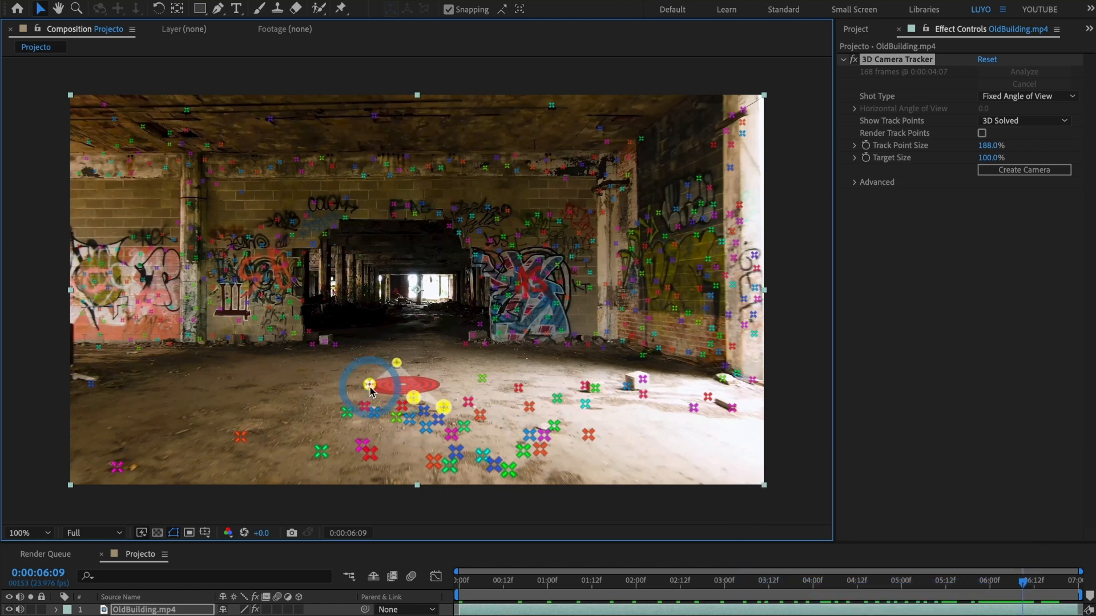
shift+click(479, 380)
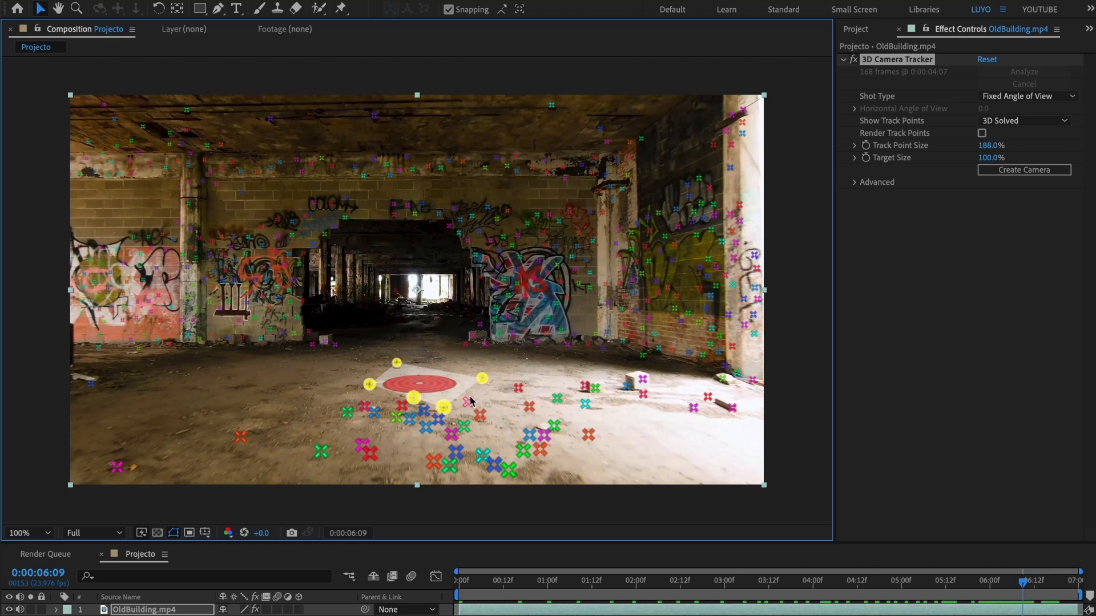
right_click(434, 391)
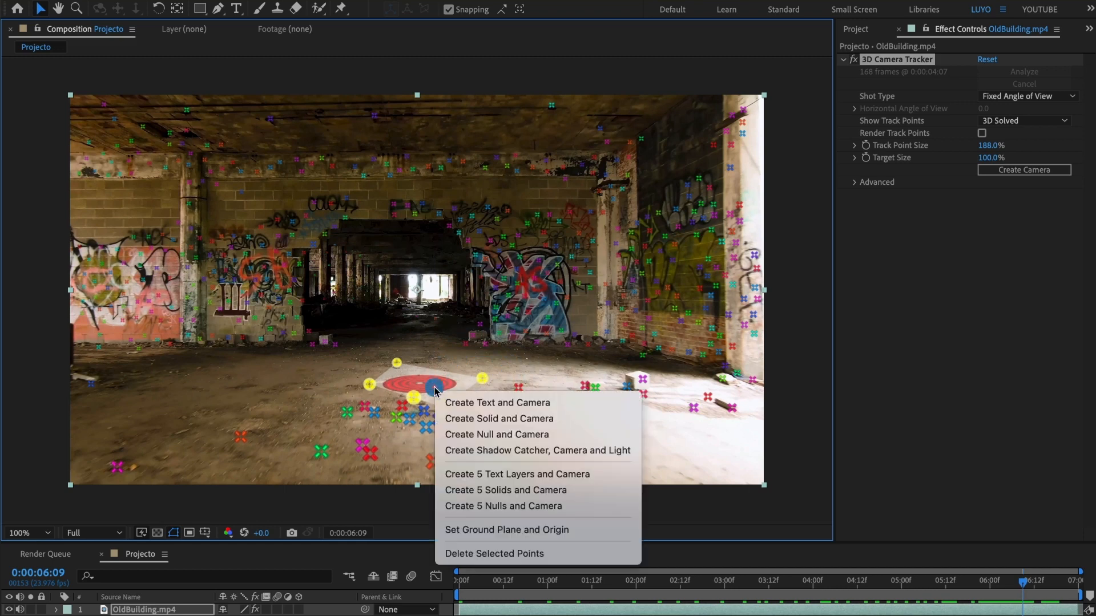
click(521, 419)
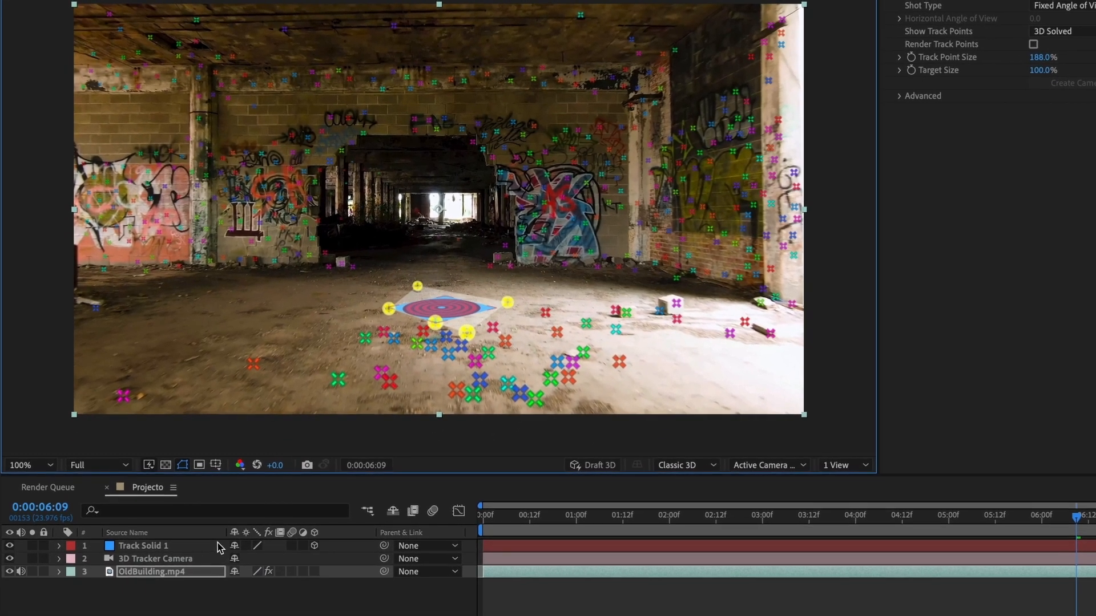
click(148, 546)
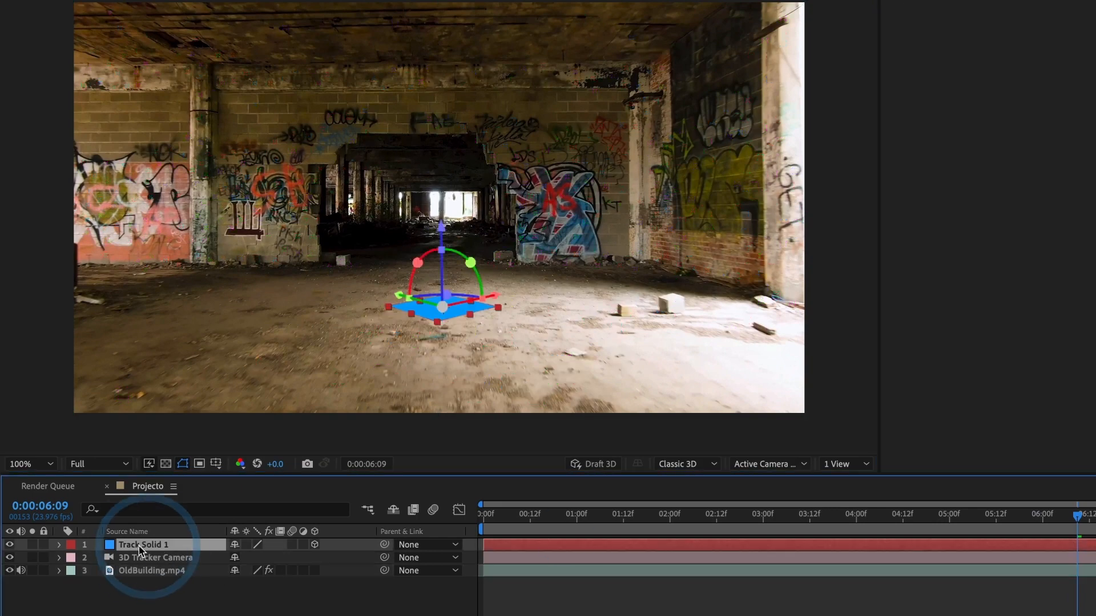
drag(1074, 520, 806, 535)
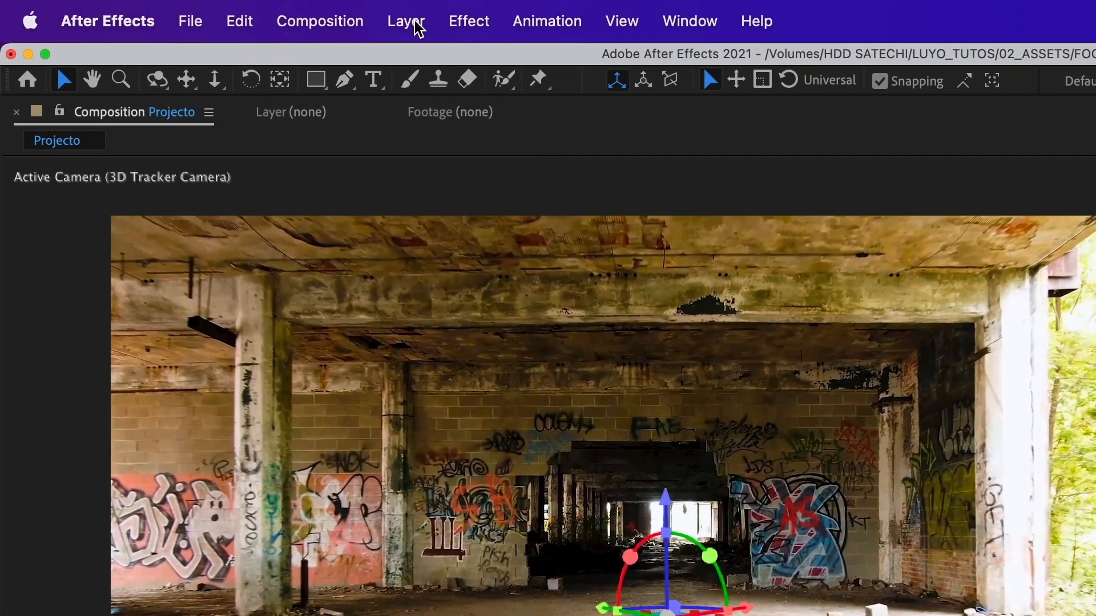
Create a new 1920 × 1080 px solid layer named E3D.
click(418, 25)
mouse_move(403, 64)
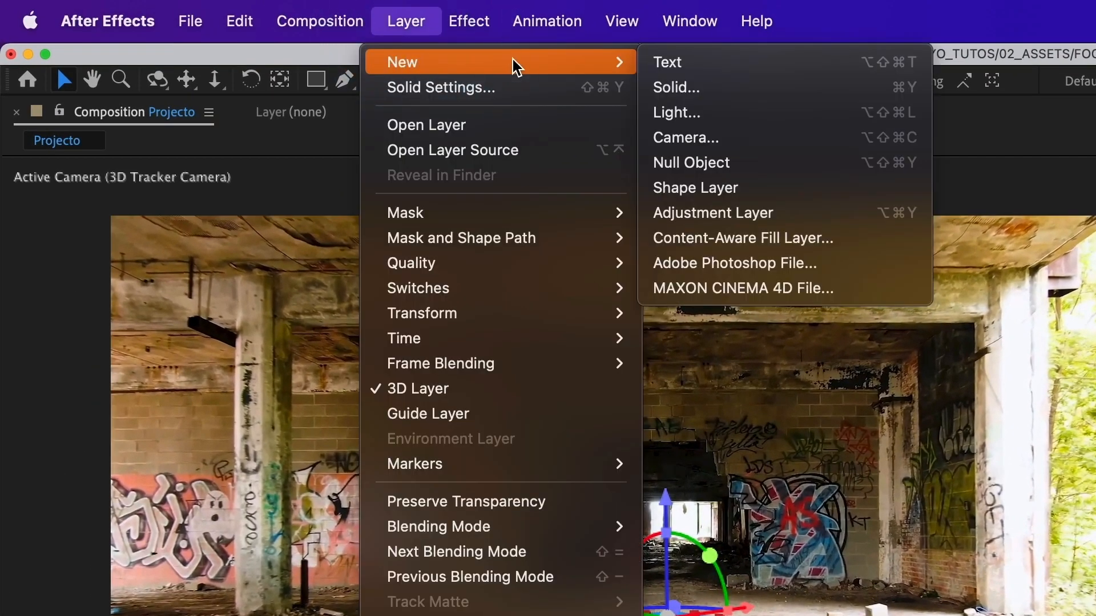
click(697, 90)
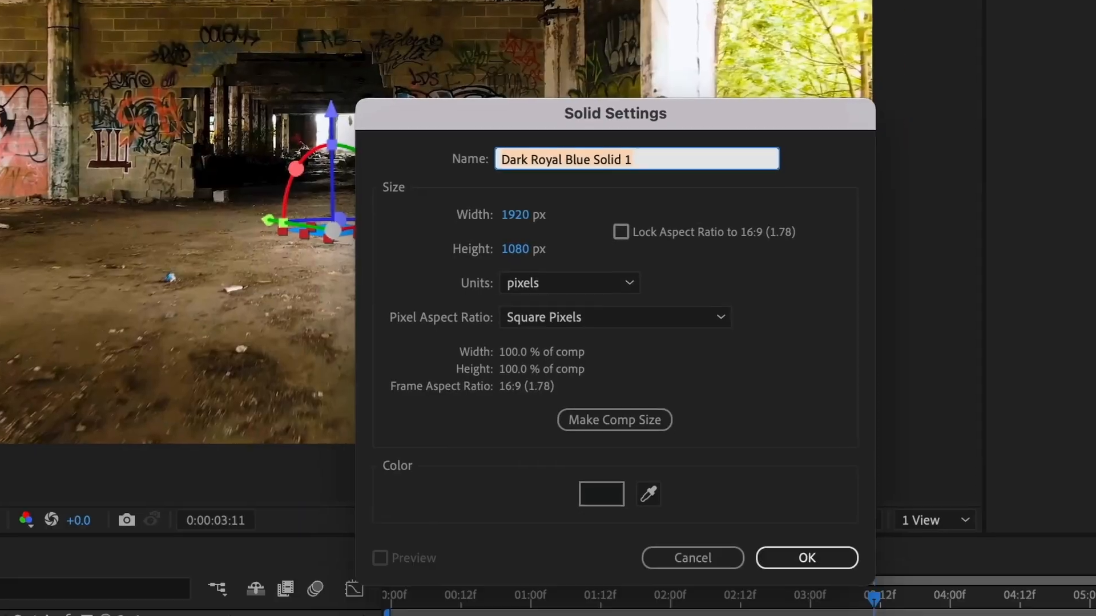
text(E3D)
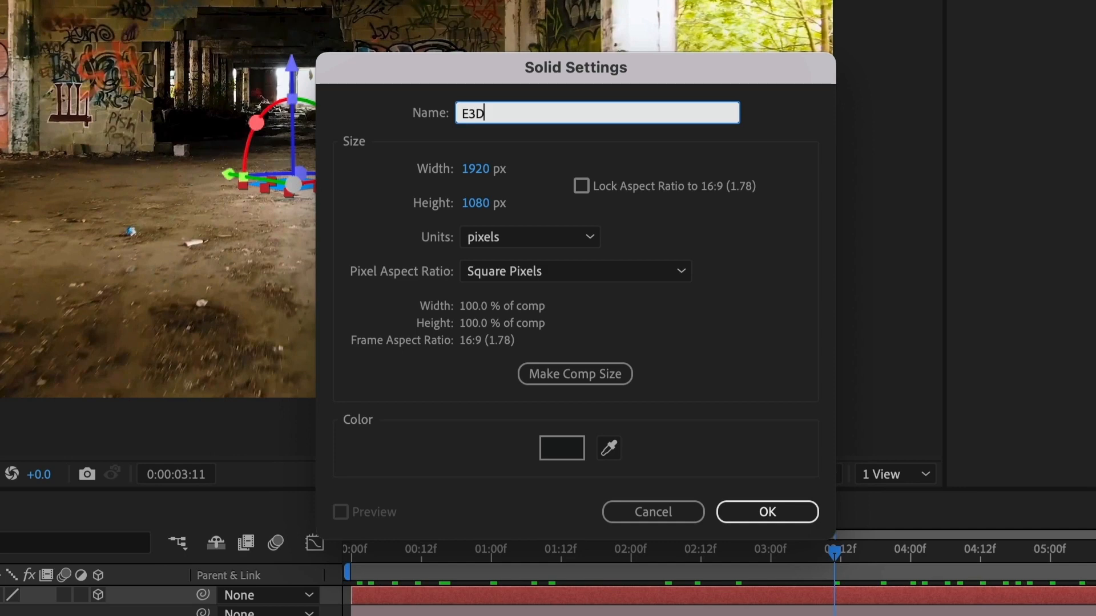
click(761, 519)
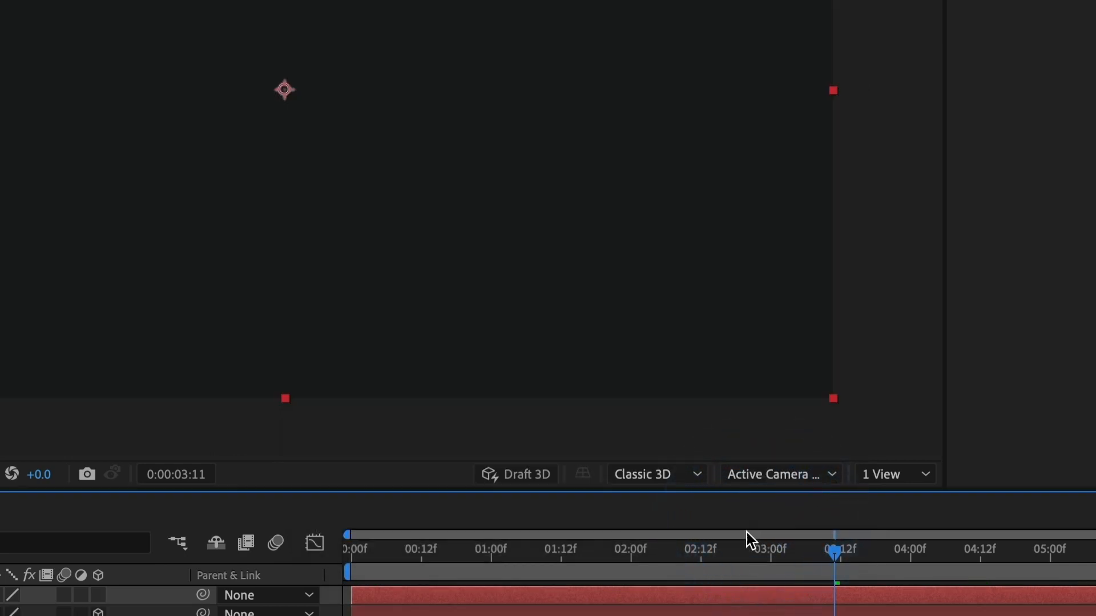
Apply the Video Copilot Element effect to the E3D layer.
click(161, 462)
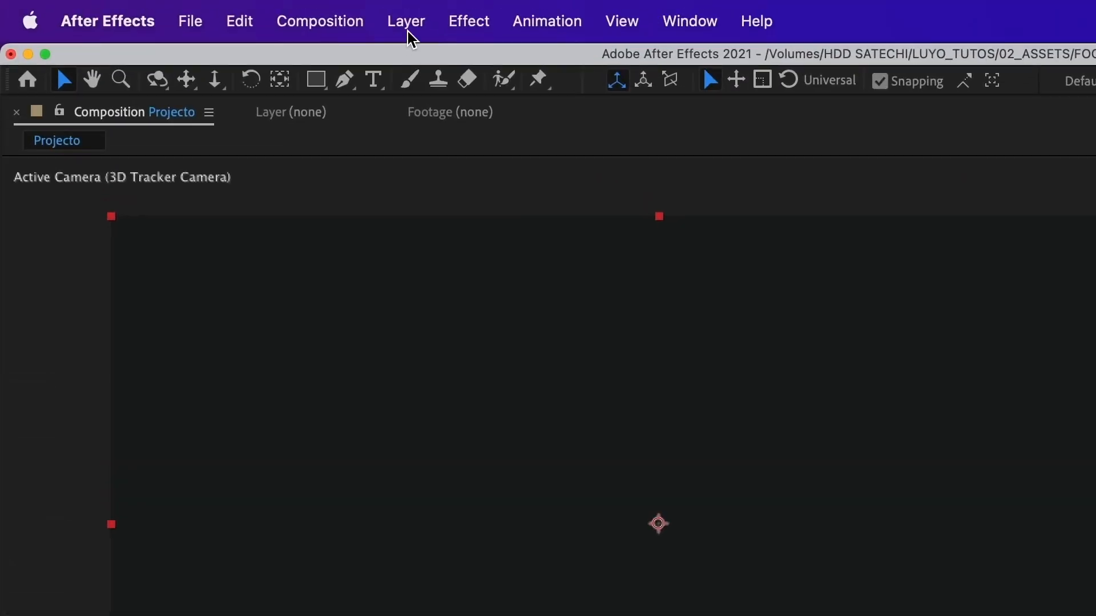
click(442, 21)
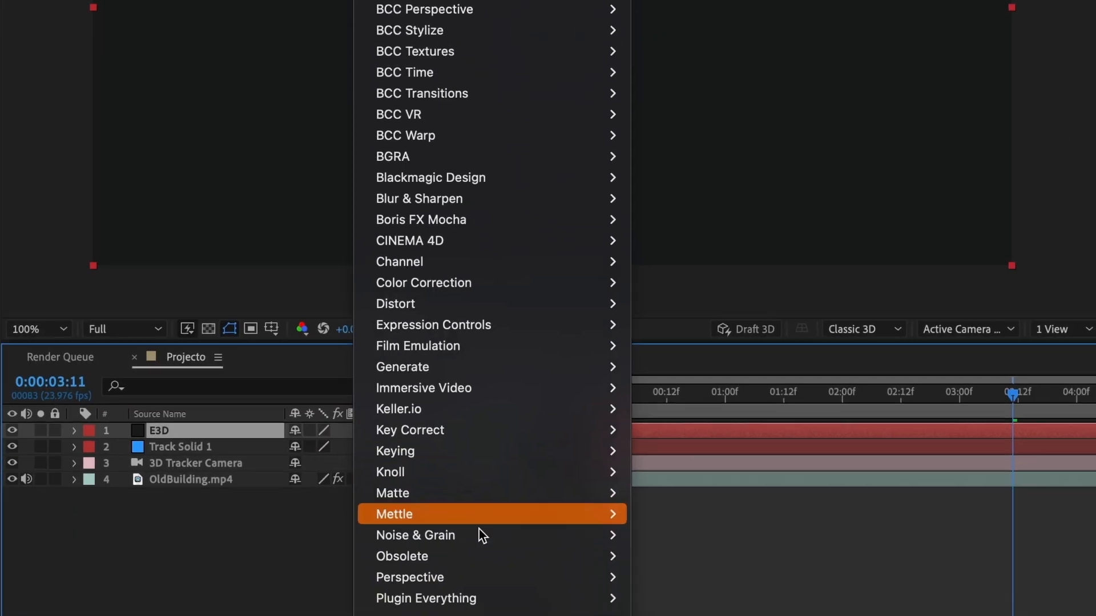
mouse_move(462, 599)
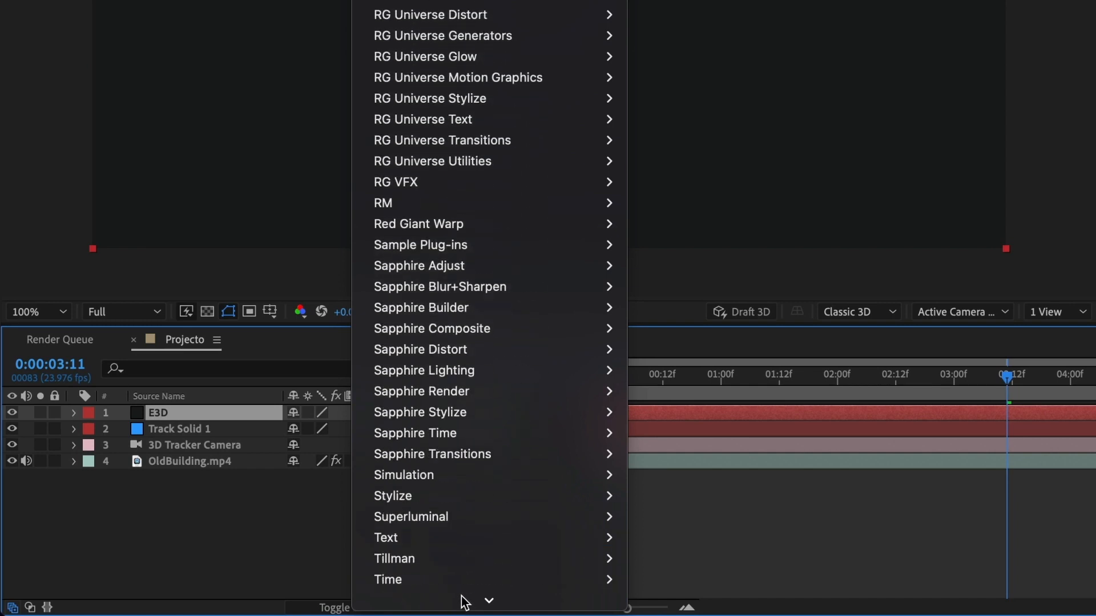
mouse_move(459, 540)
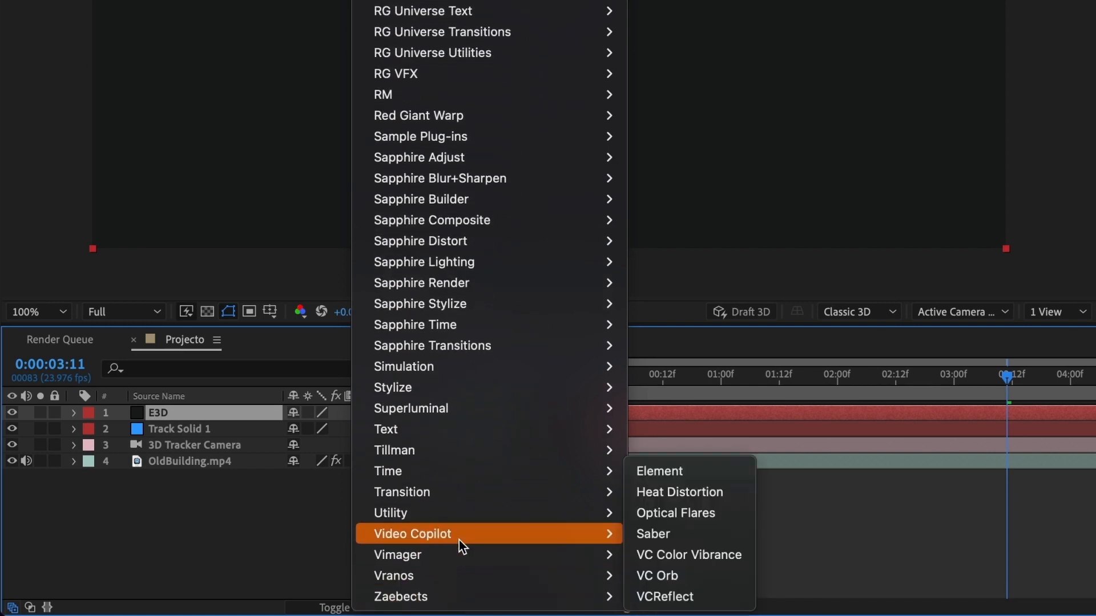
click(680, 477)
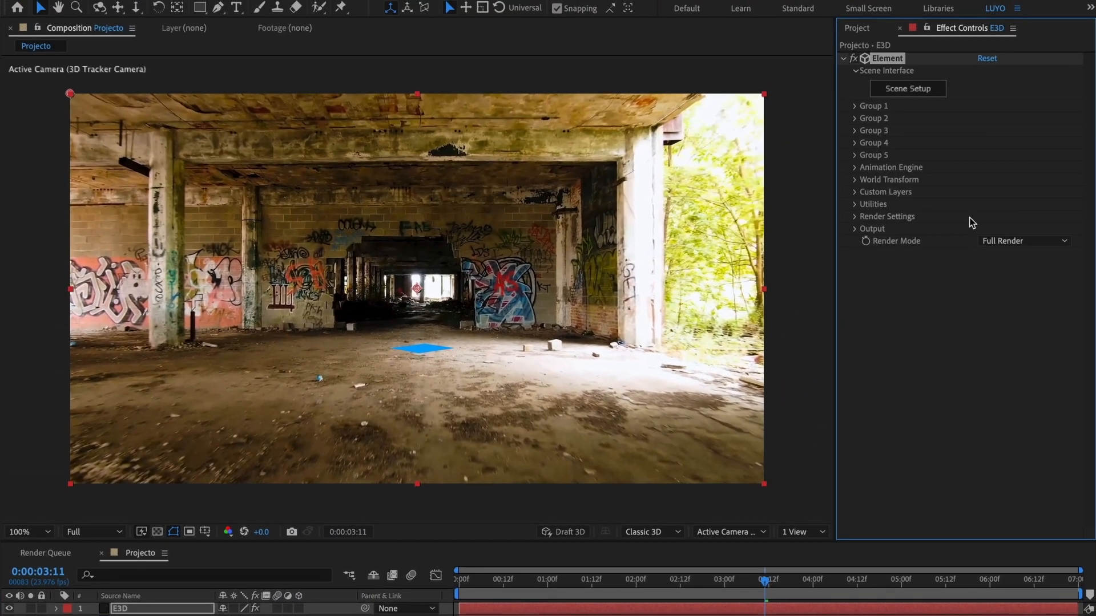
Open Element's Scene Setup and choose Bboy Hip Hop Move_000.obj from the desktop's Projecto/Animation folder as a 3D sequence to import.
click(893, 89)
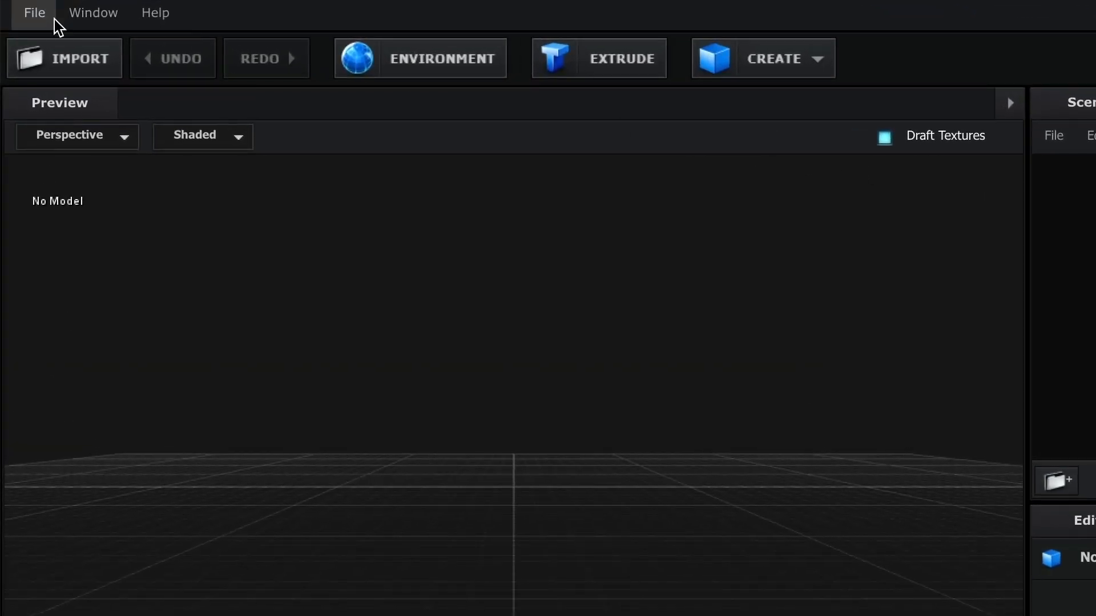
click(28, 17)
mouse_move(27, 48)
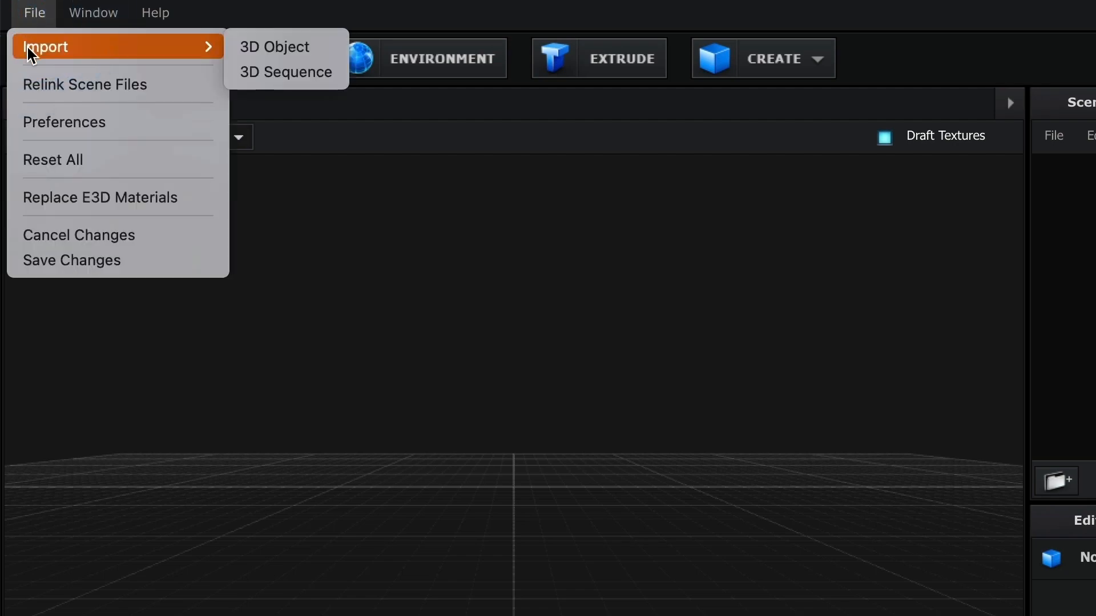
click(336, 73)
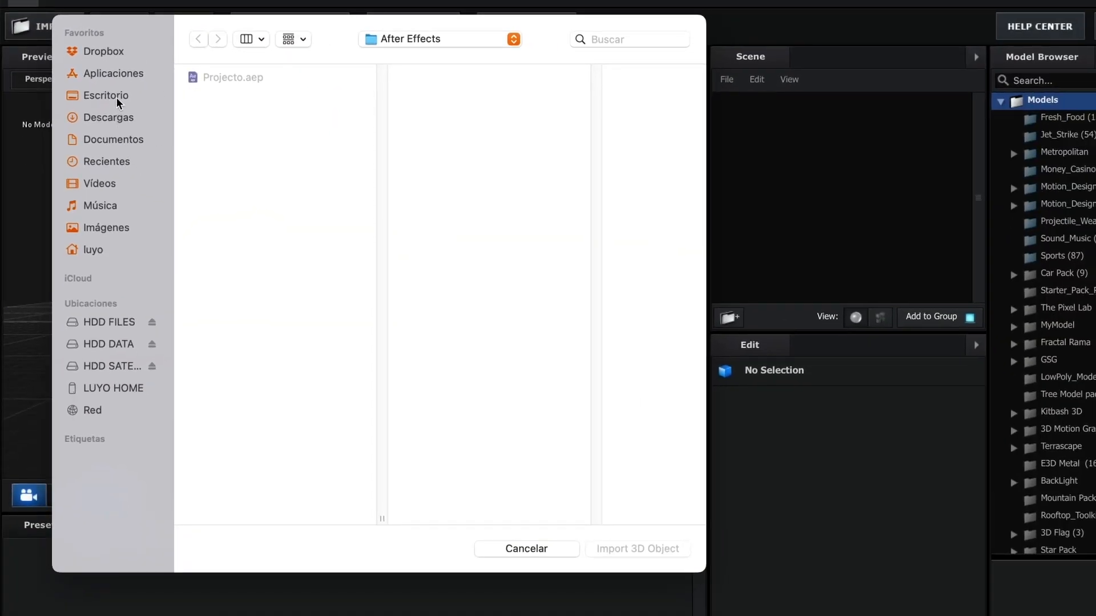
click(115, 97)
click(255, 79)
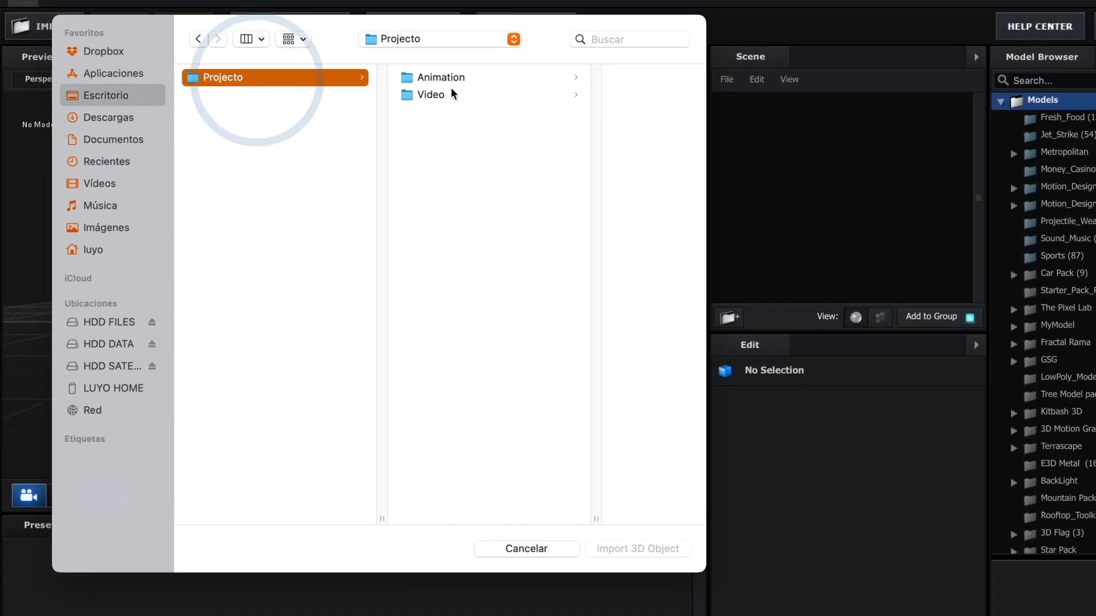
click(464, 78)
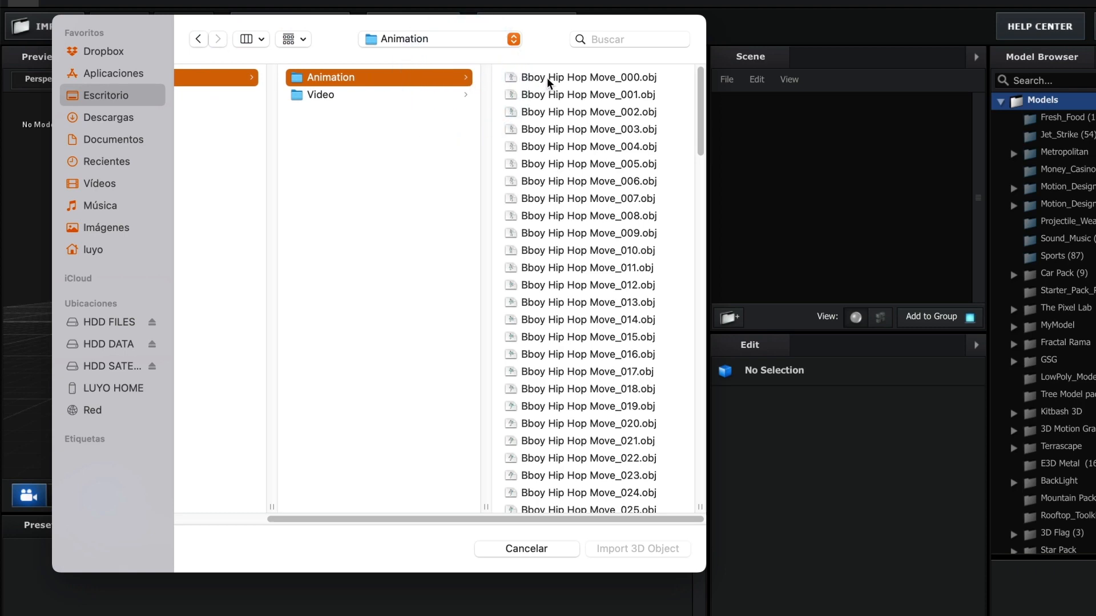
click(547, 77)
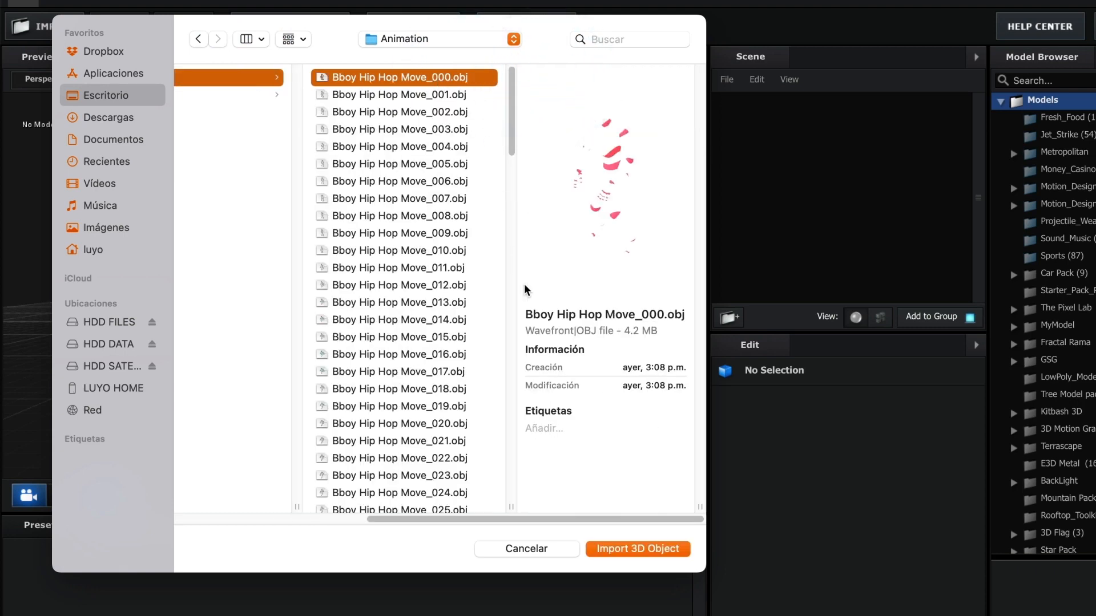
click(642, 550)
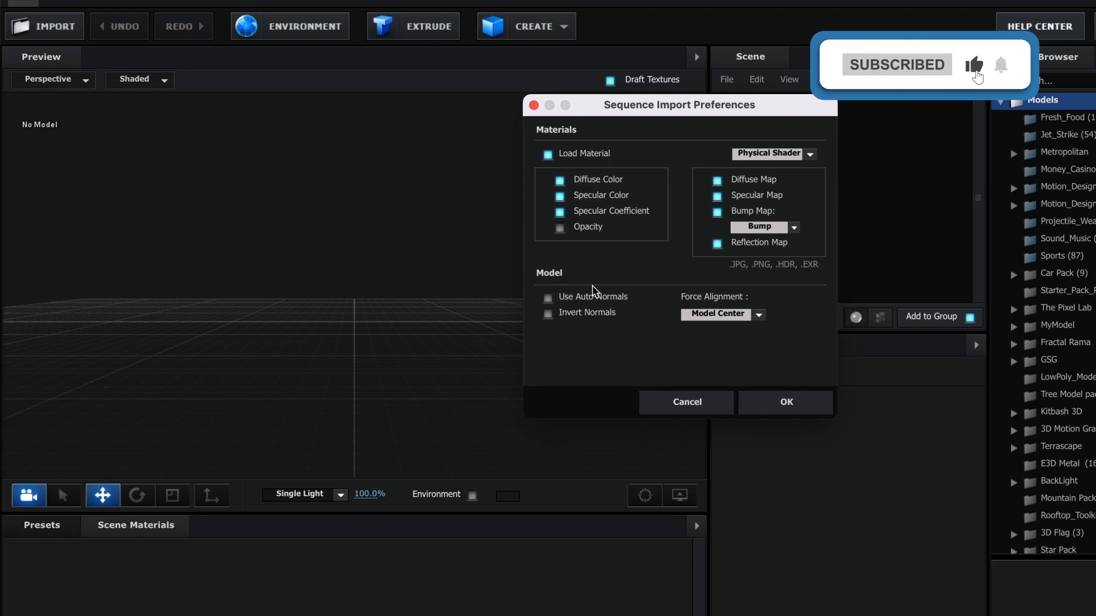
Set the sequence's Force Alignment to Bottom and complete the import.
click(744, 315)
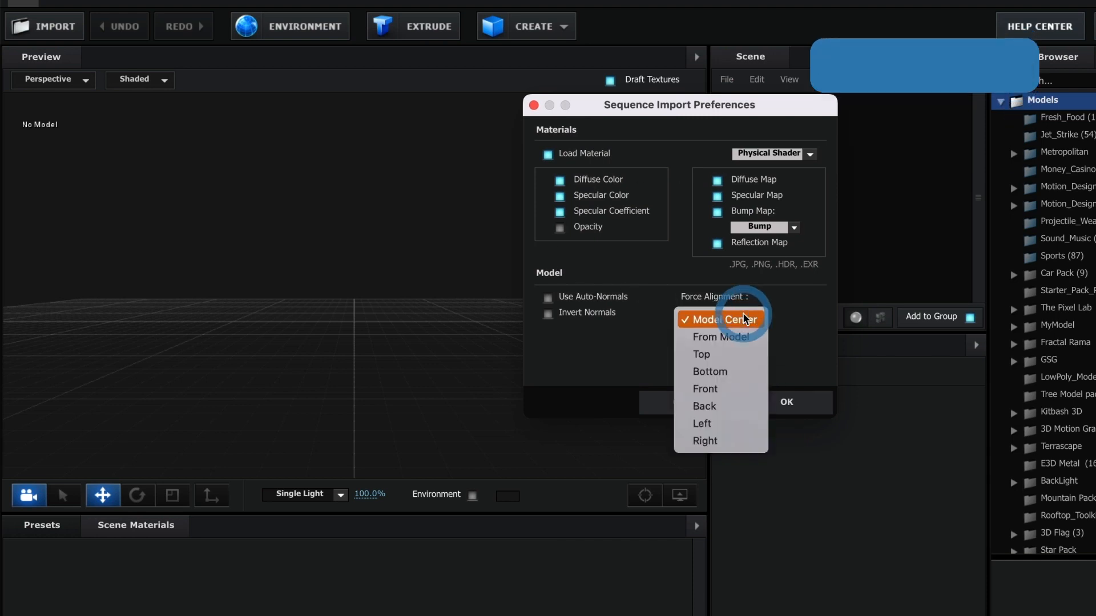
click(713, 372)
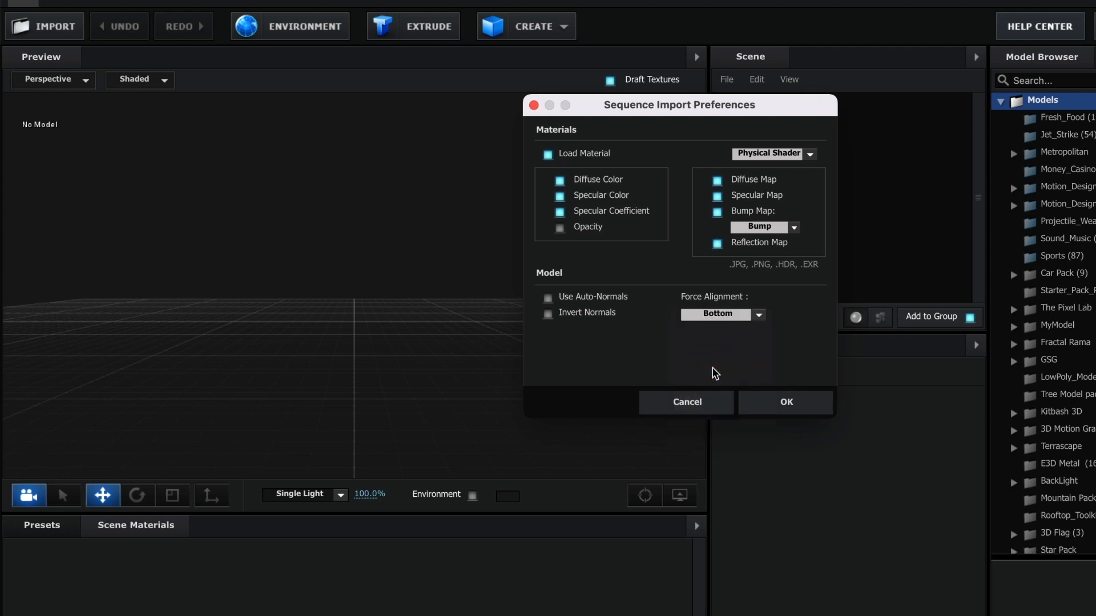
click(775, 403)
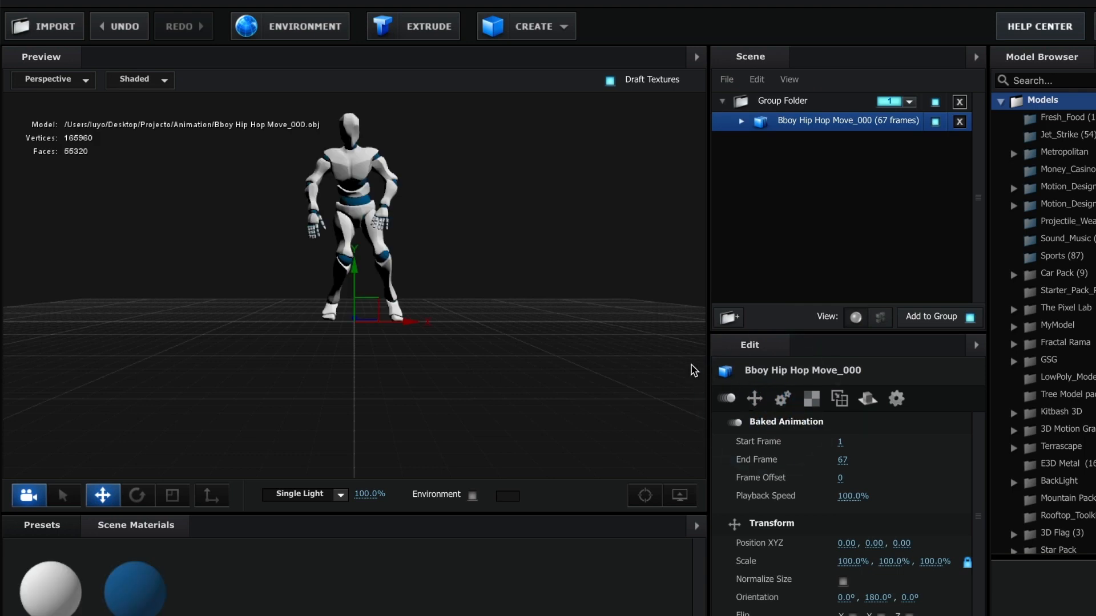
Add a plane model beneath the robot and scale it uniformly to about 1055%.
drag(456, 301, 439, 332)
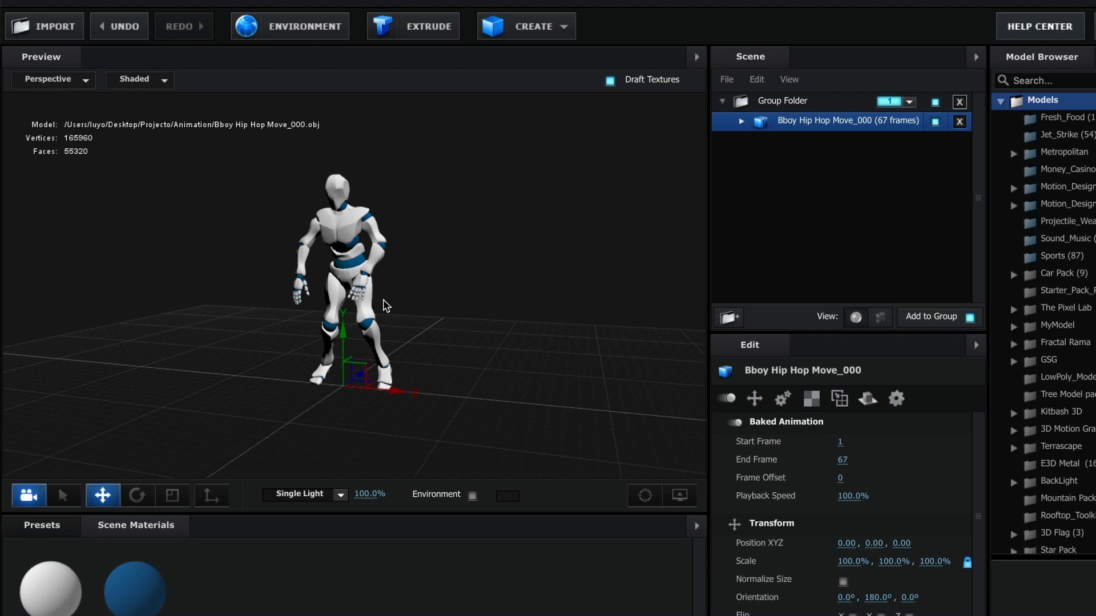
click(565, 26)
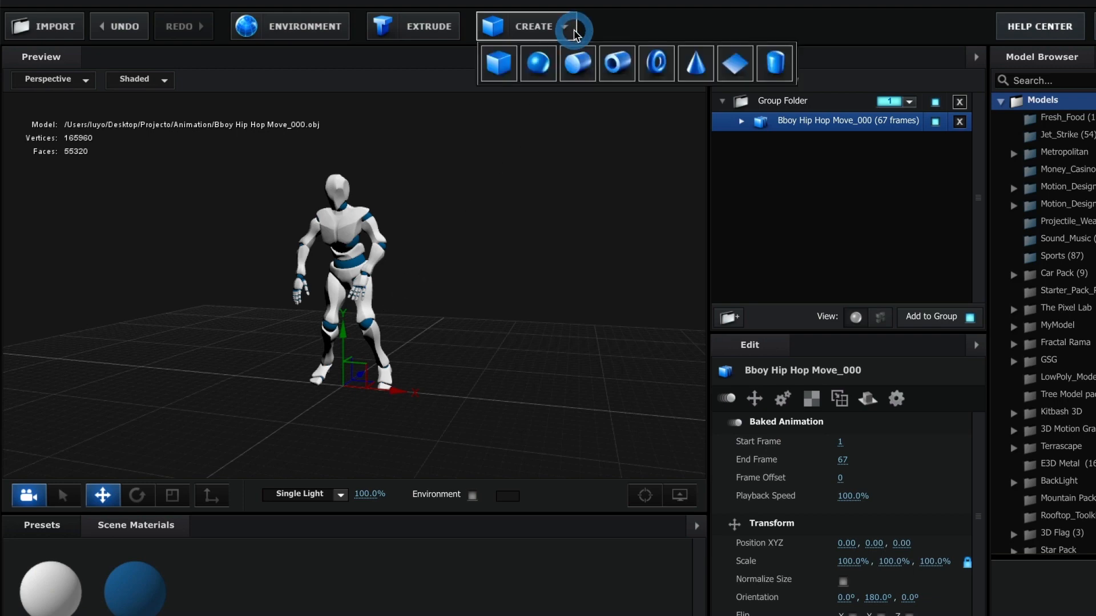
click(749, 71)
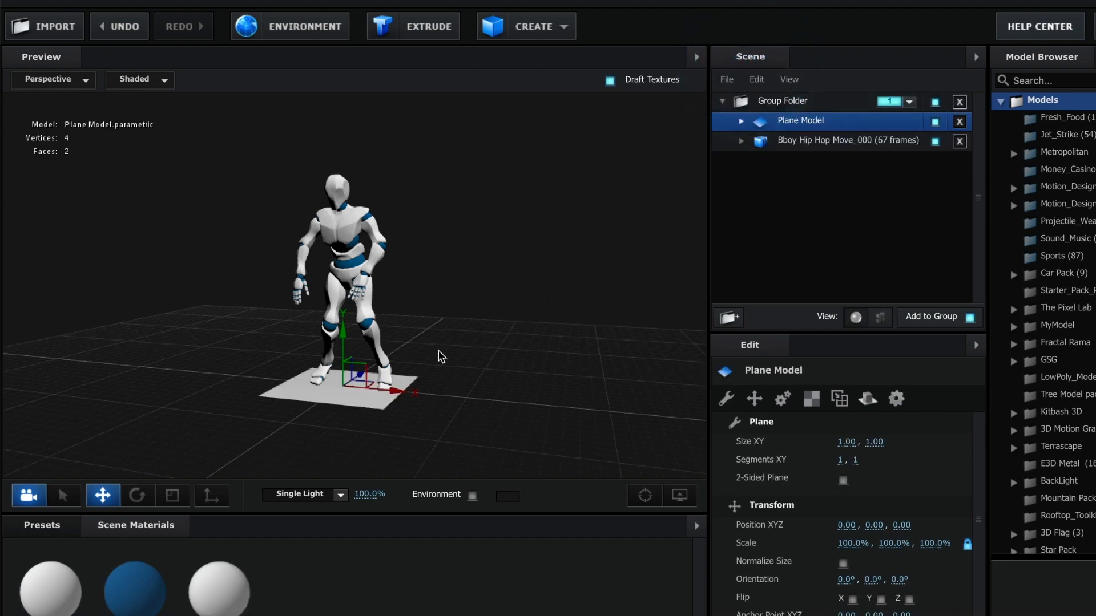
click(176, 503)
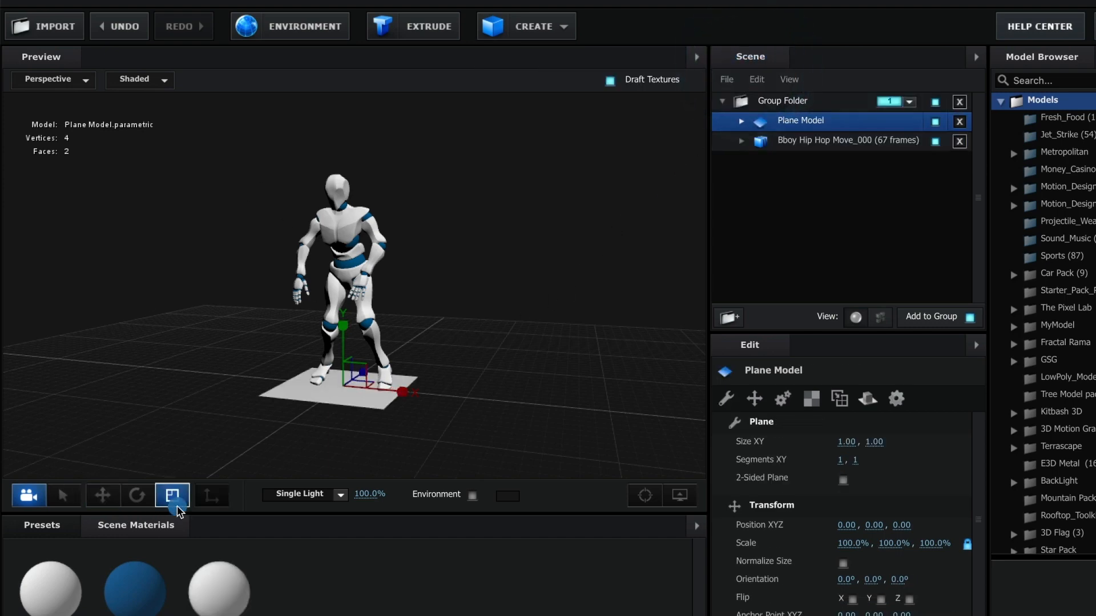
drag(348, 381, 1091, 427)
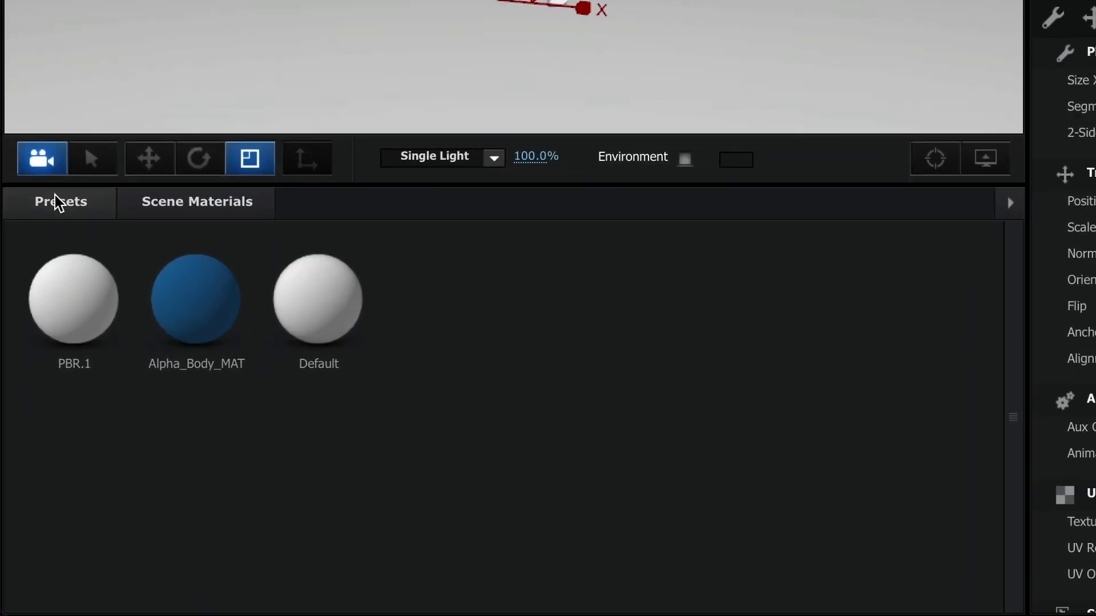
Apply the Matte_Shadow material from the Physical presets to the plane and accept the Element scene.
click(39, 525)
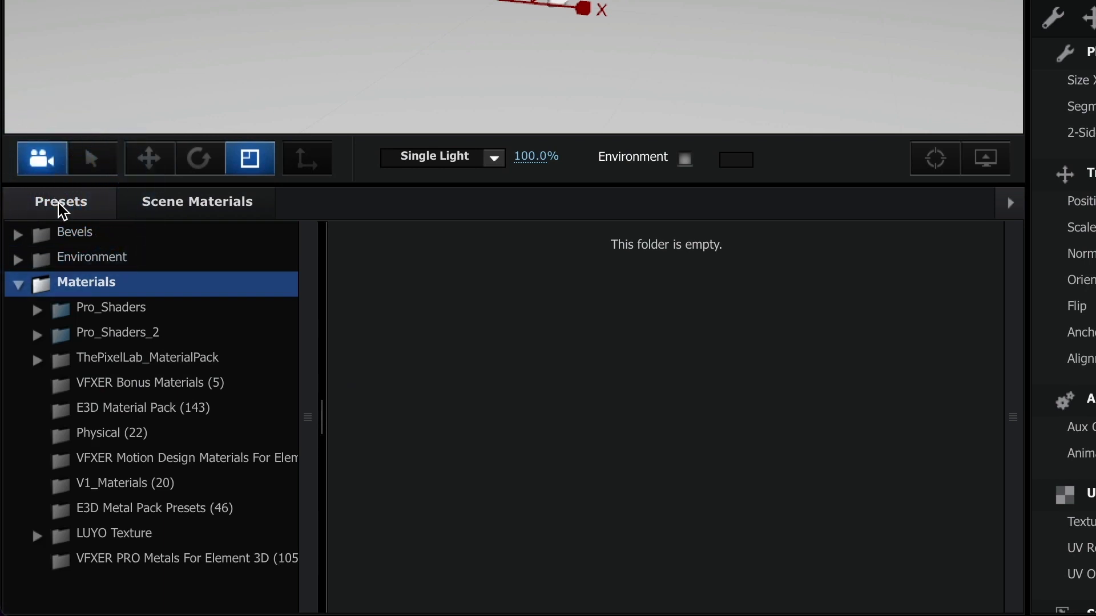
click(90, 442)
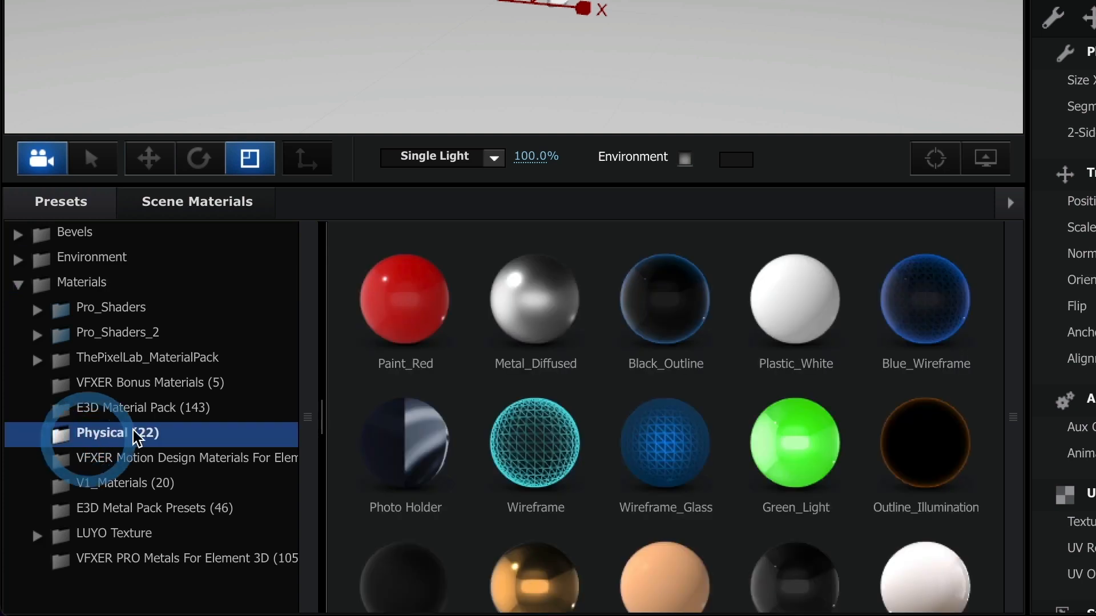
scroll(692, 455, down, 4)
scroll(696, 459, down, 1)
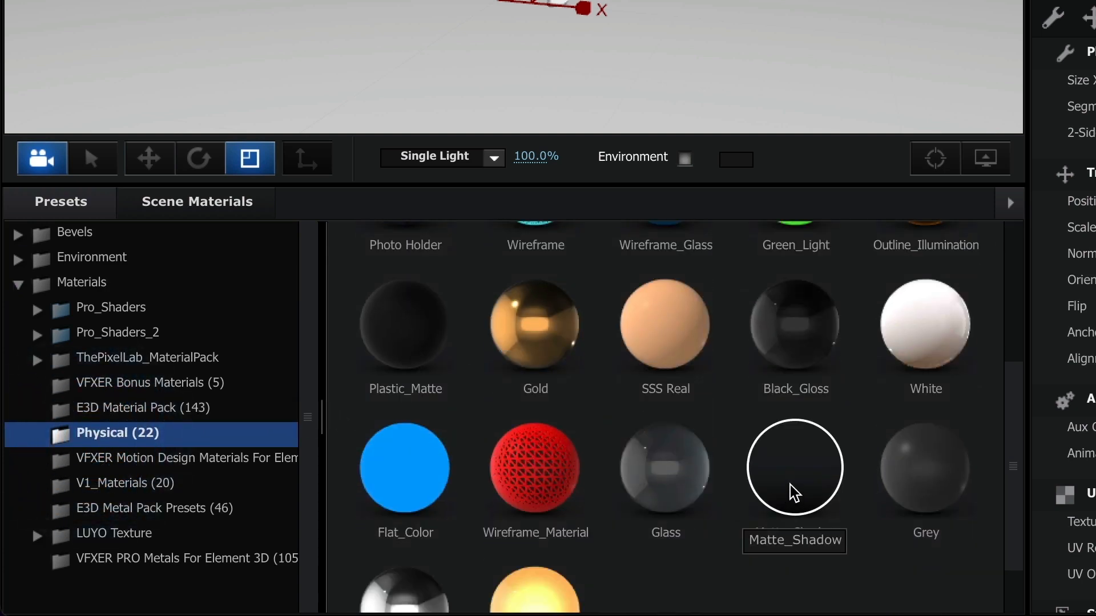
drag(790, 485, 843, 53)
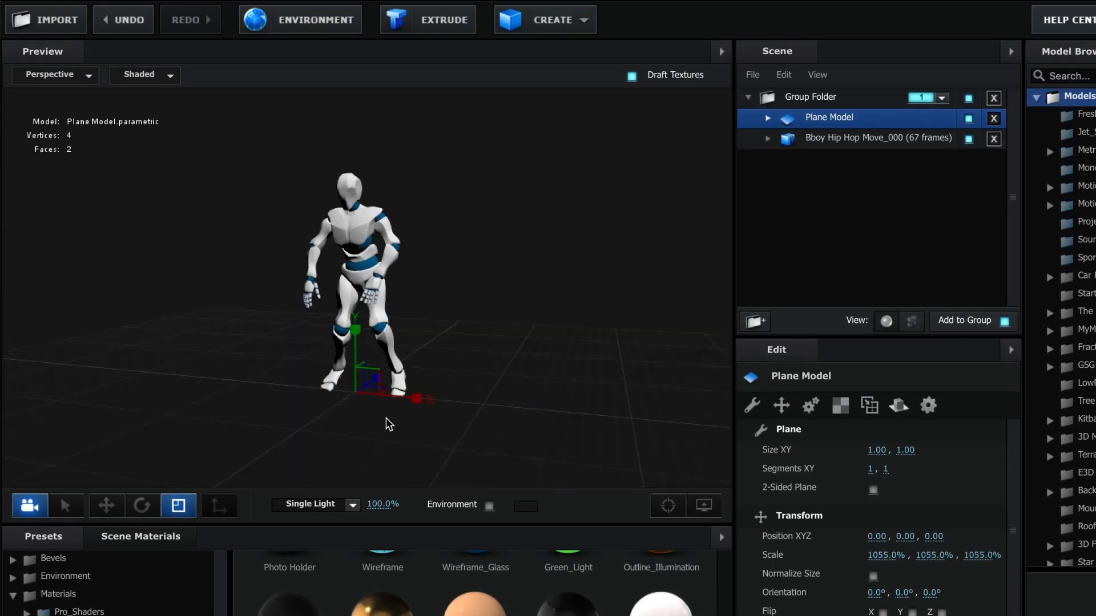
mouse_move(416, 443)
mouse_down()
mouse_move(461, 423)
mouse_move(429, 440)
mouse_up()
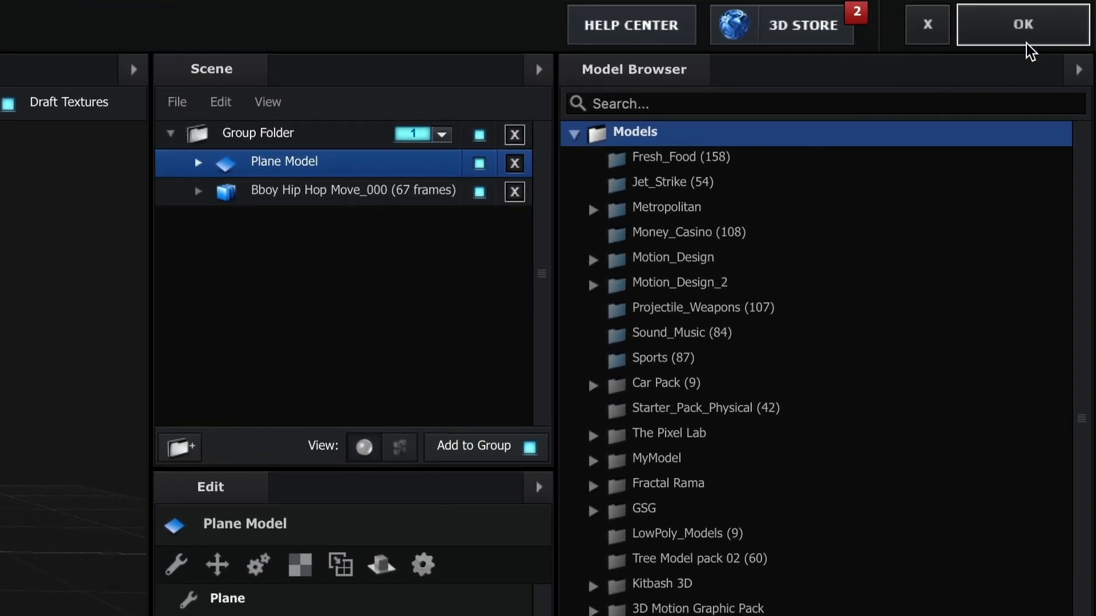
click(1026, 43)
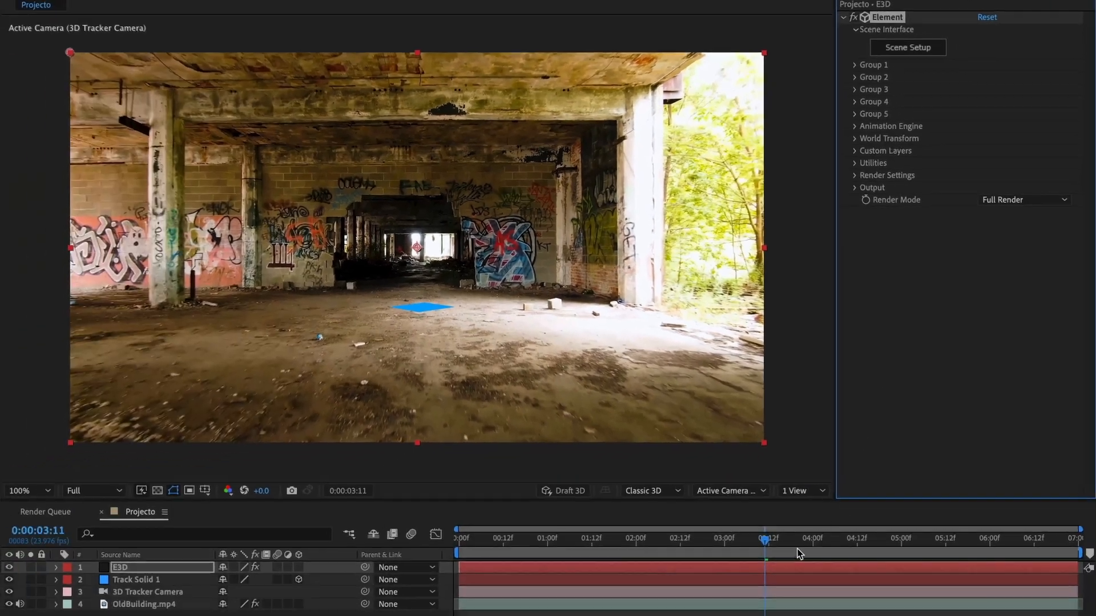
Create a group null for Group 1 of the Element effect on the E3D layer.
mouse_move(769, 547)
mouse_down()
mouse_move(427, 543)
mouse_move(785, 560)
mouse_up()
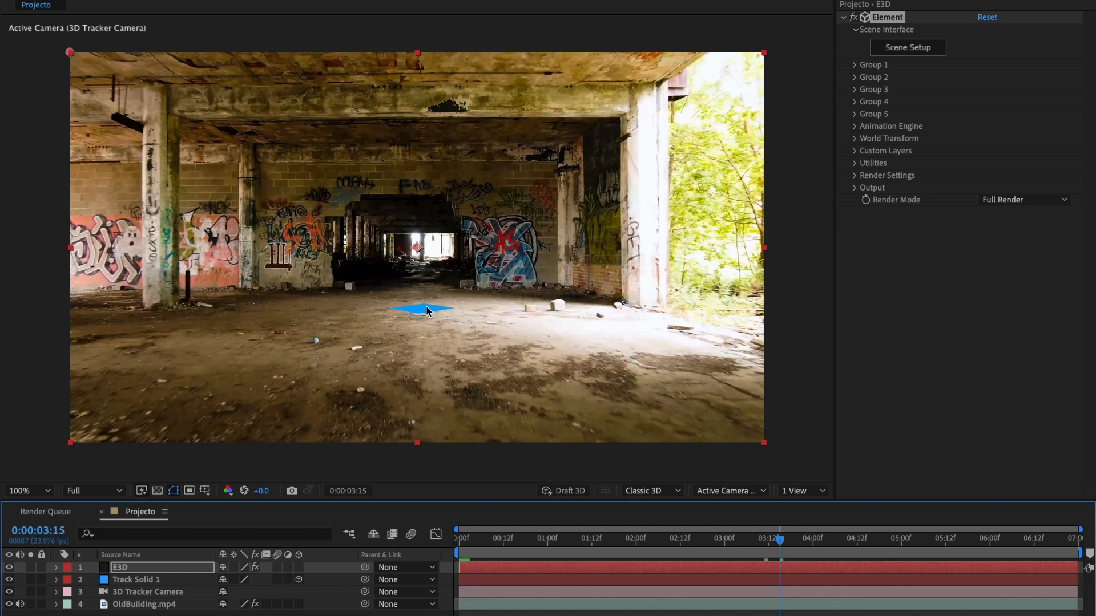
click(124, 568)
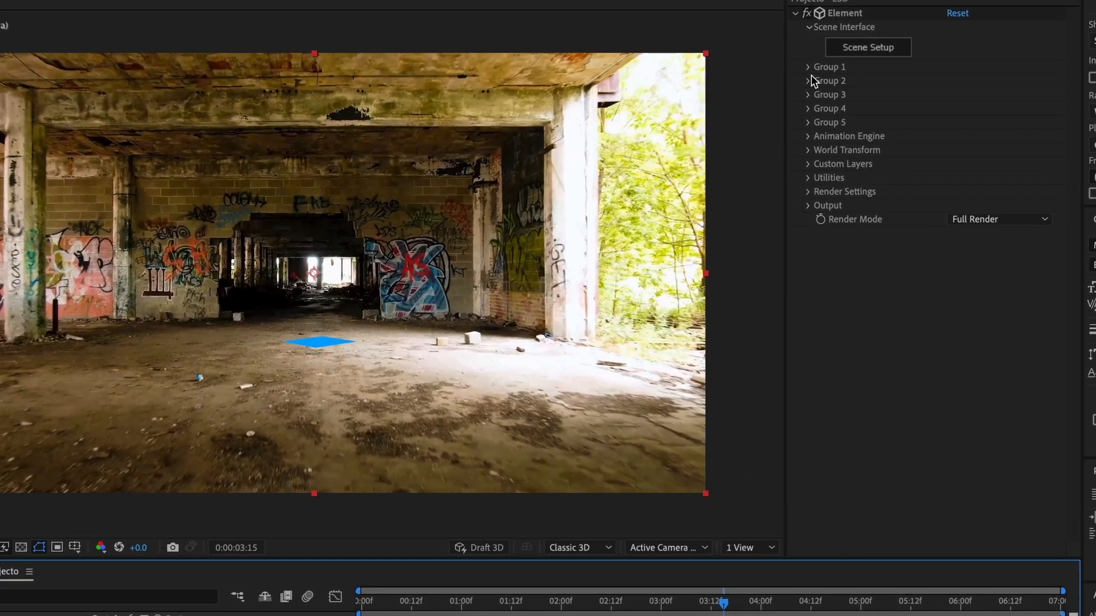
click(814, 67)
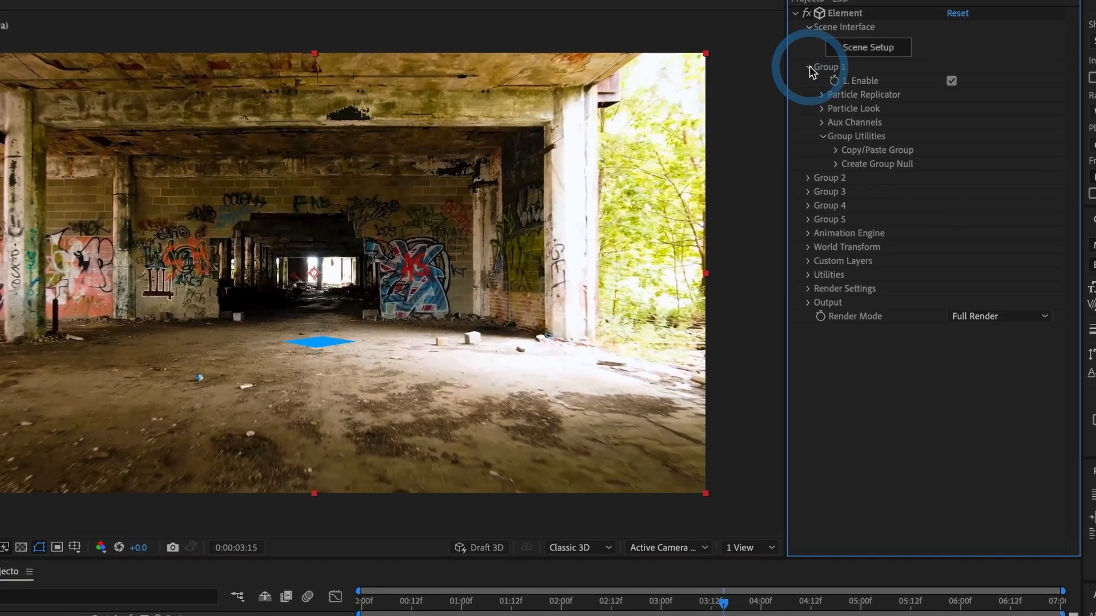
click(836, 164)
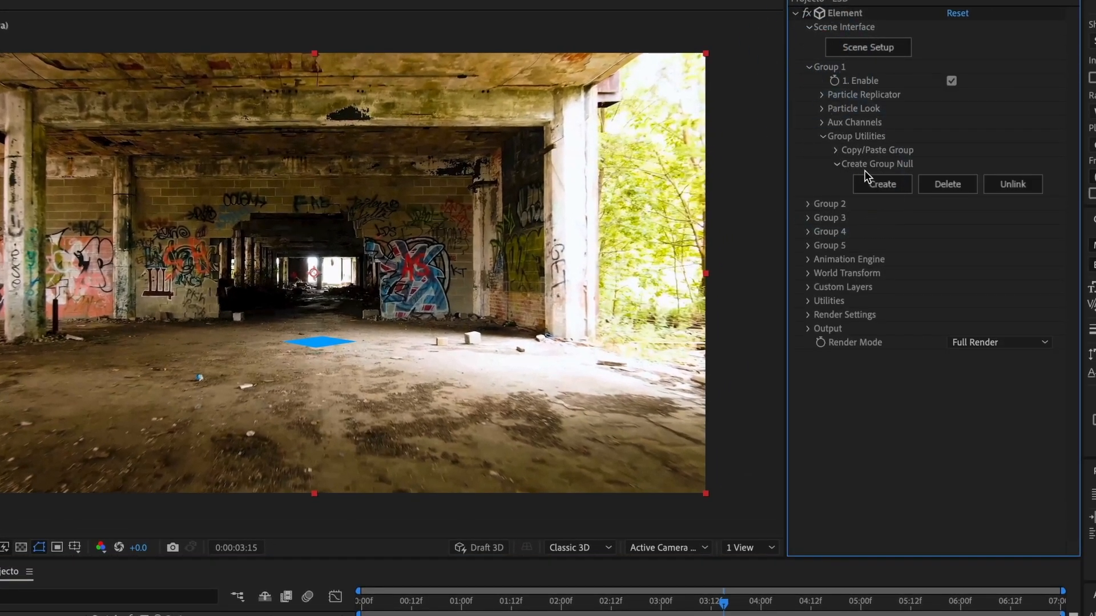
click(883, 186)
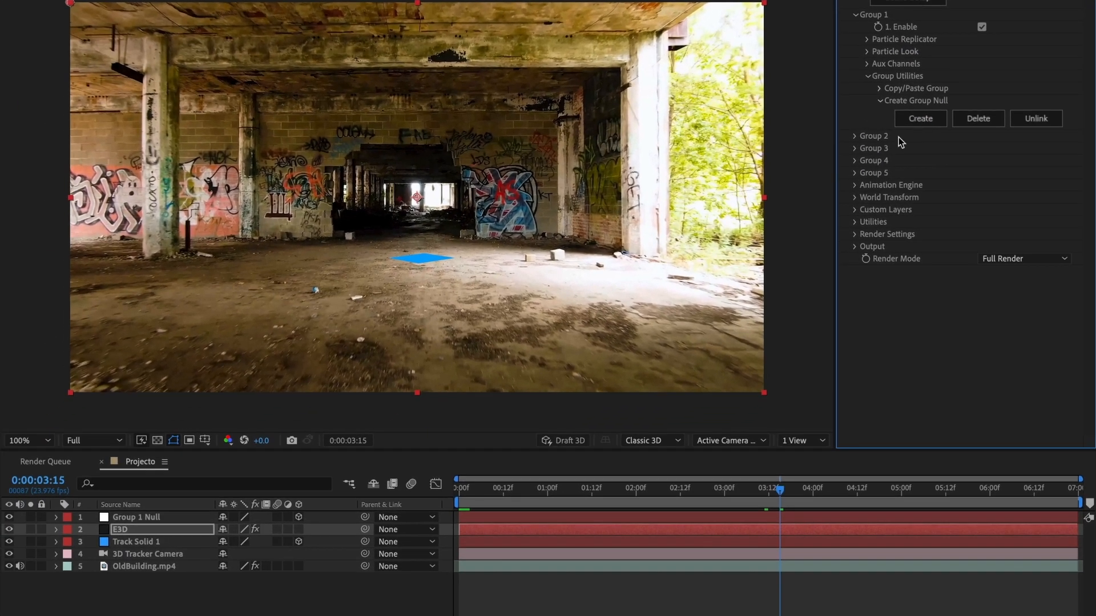
Rename the Group 1 null layer to E3D Null.
click(130, 518)
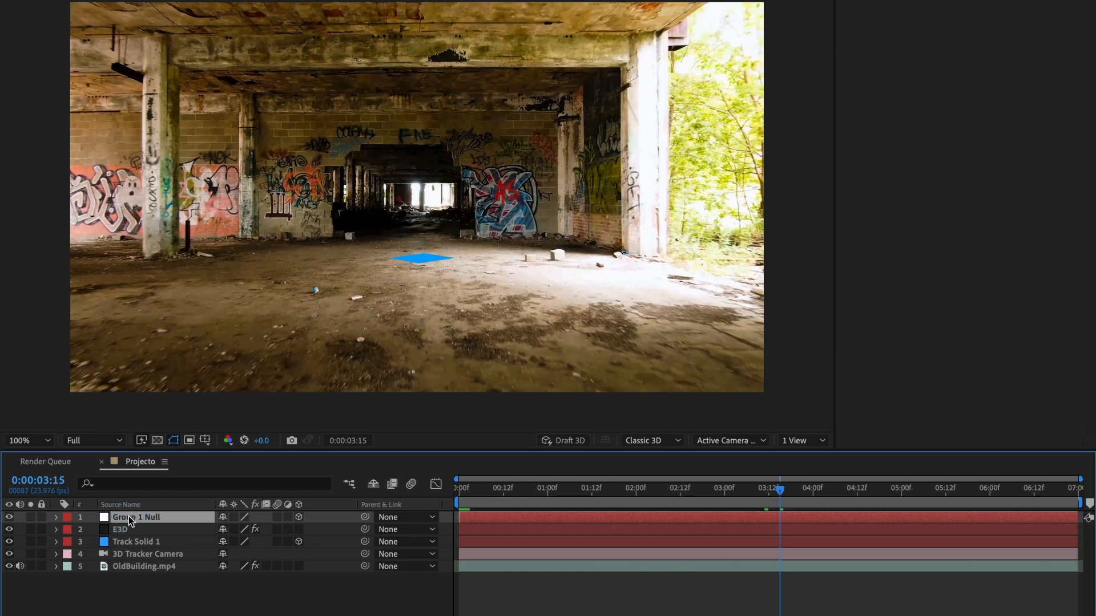
key(Return)
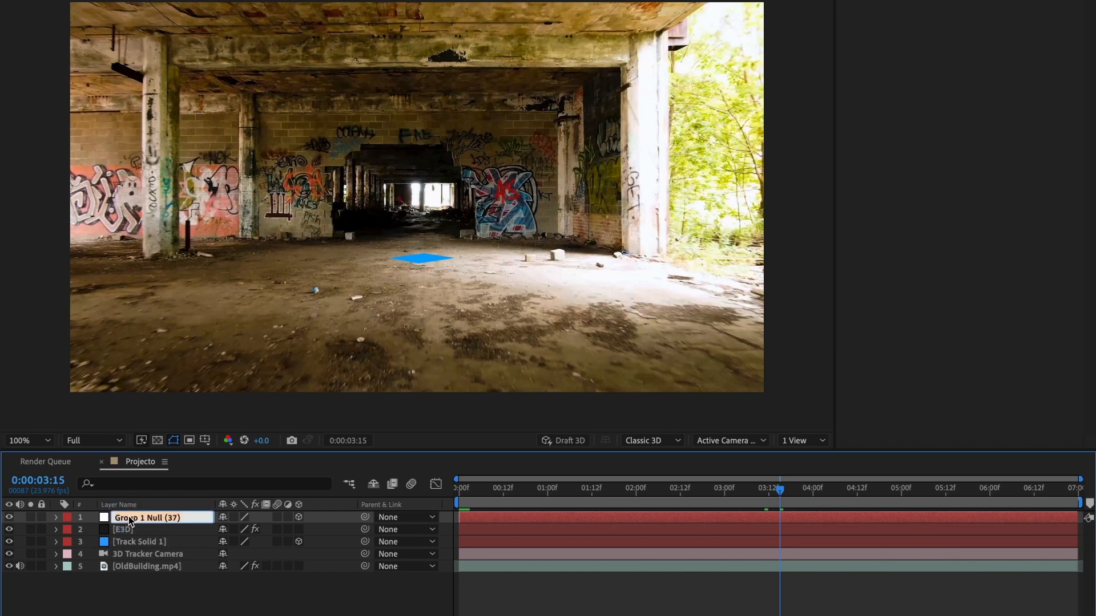
text(E3D Null)
key(Return)
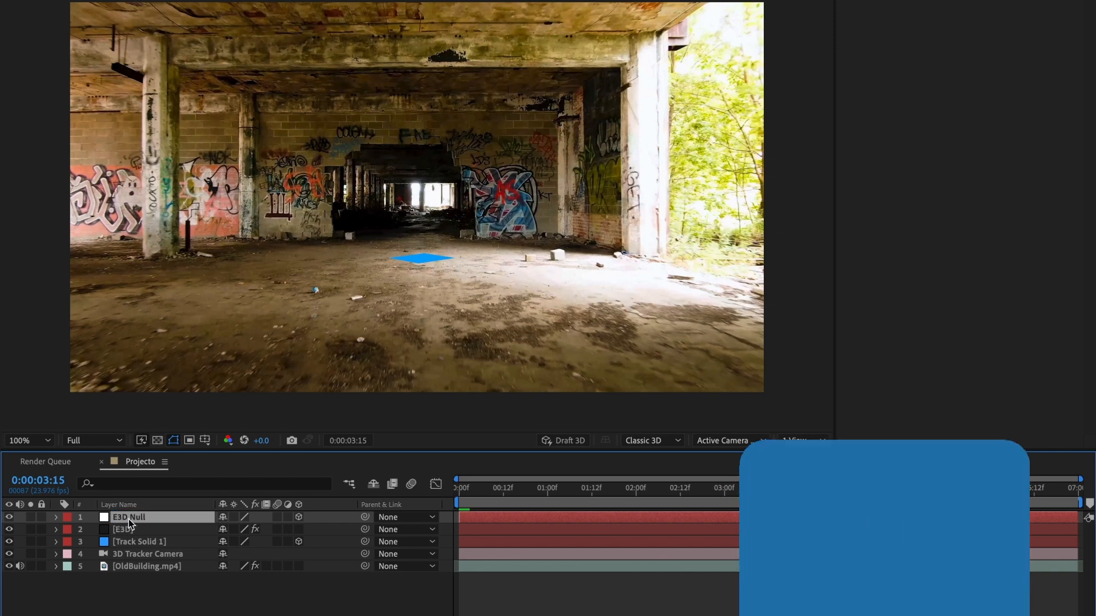
Copy the Position of Track Solid 1 to the Position of the E3D Null layer.
key(p)
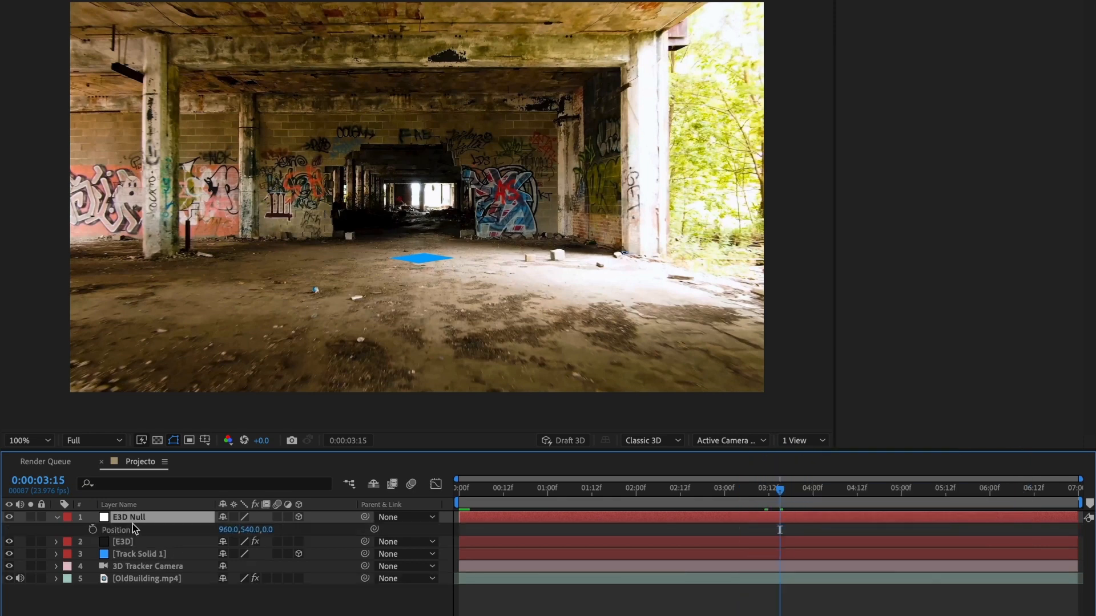
click(126, 553)
key(p)
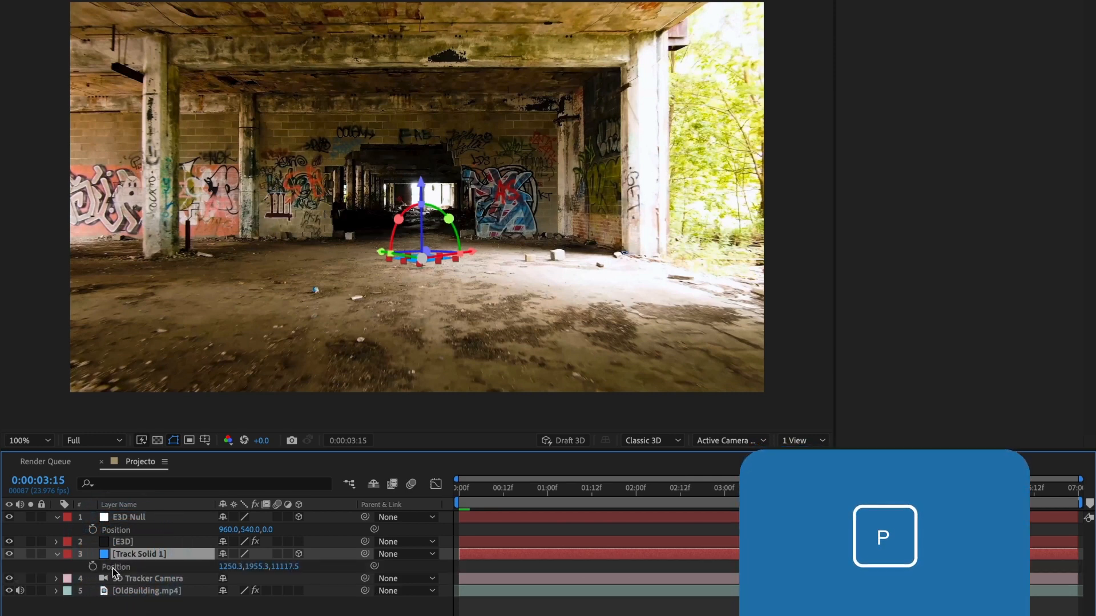
click(114, 568)
key(ctrl+c)
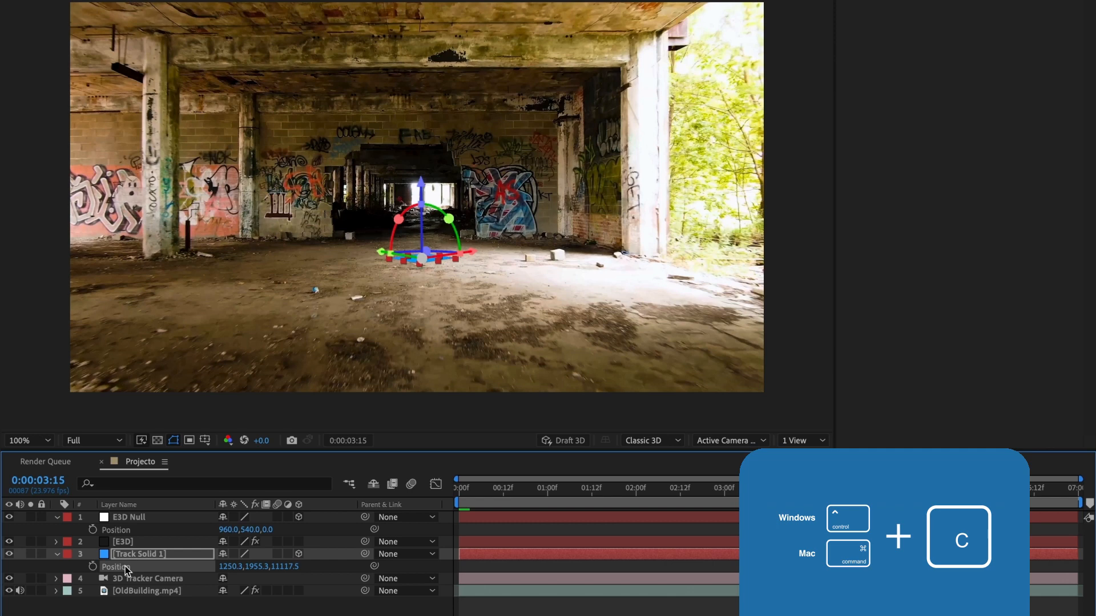
click(117, 530)
key(ctrl+v)
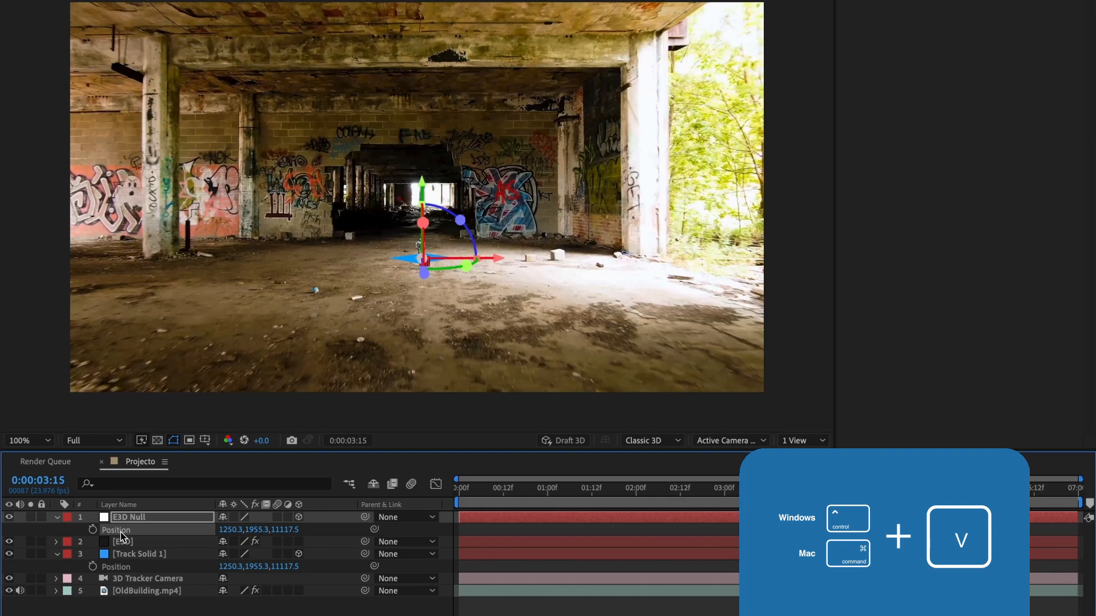
Scale the E3D Null to 534% so the robot fits the building, and preview the footage from the start.
drag(751, 488, 985, 506)
click(804, 337)
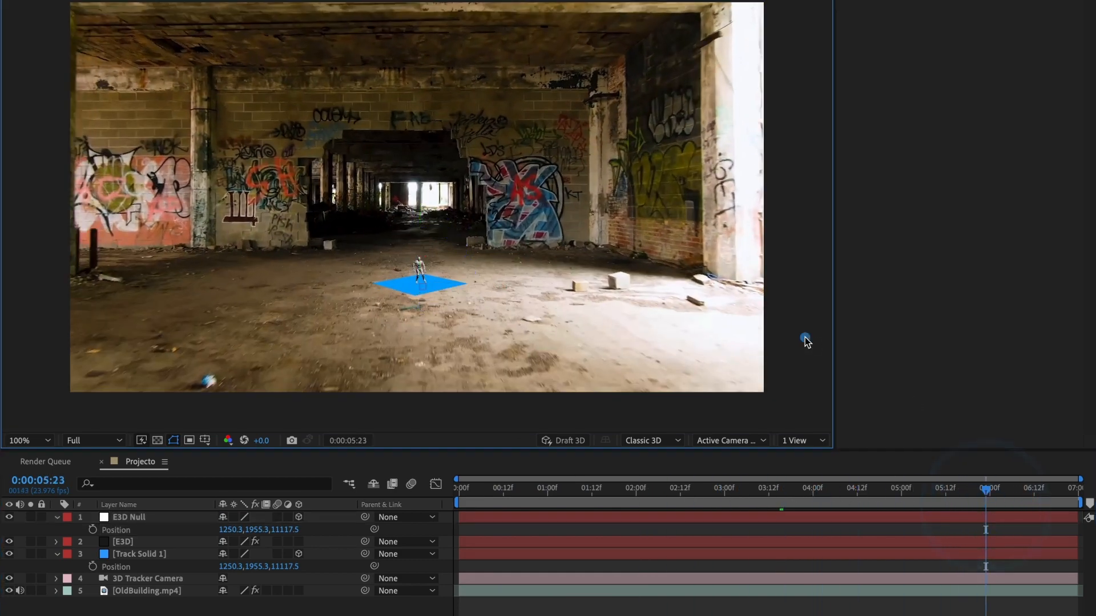
click(996, 491)
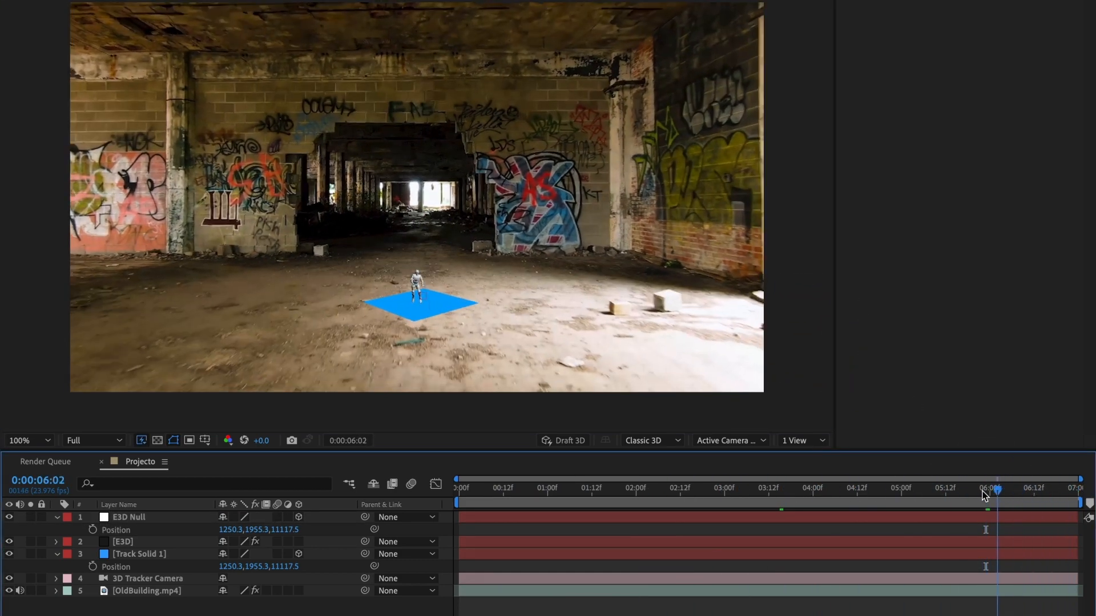
drag(984, 494, 802, 497)
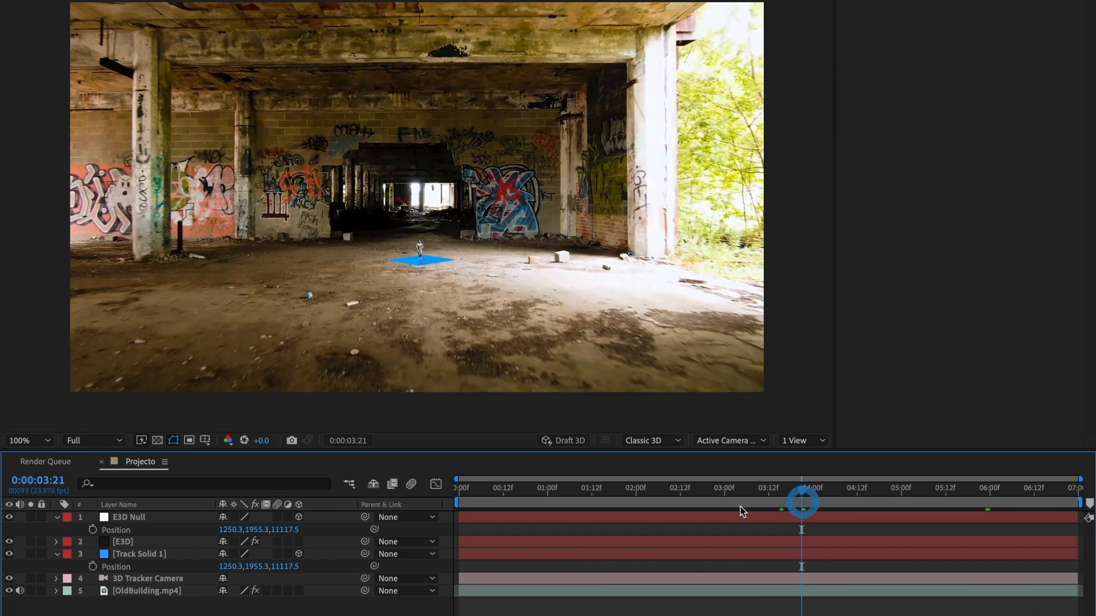
click(124, 515)
key(s)
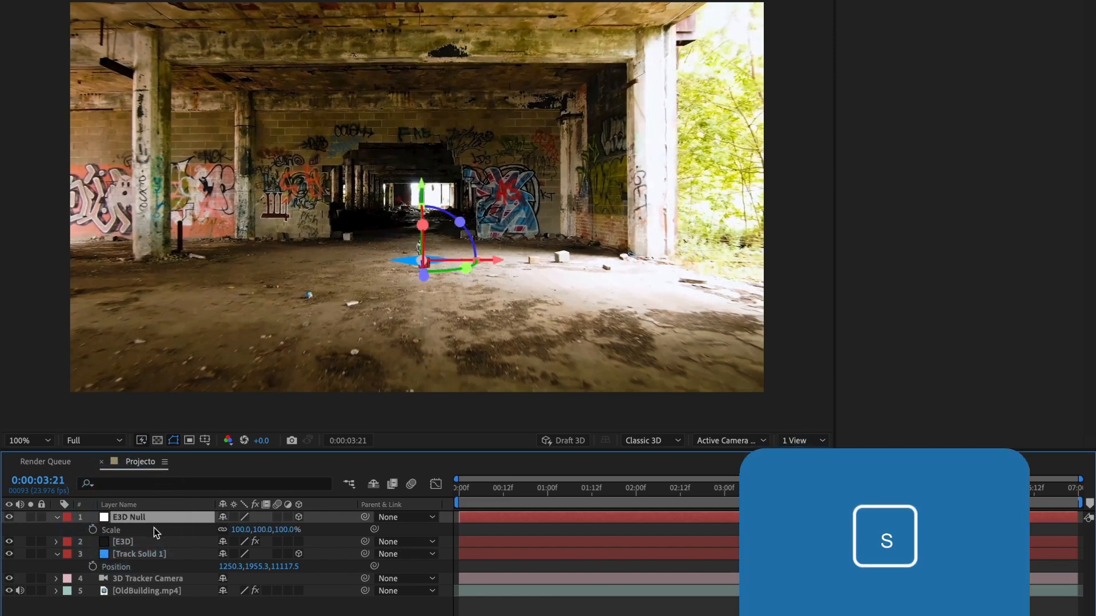
drag(240, 529, 582, 535)
drag(833, 490, 1075, 500)
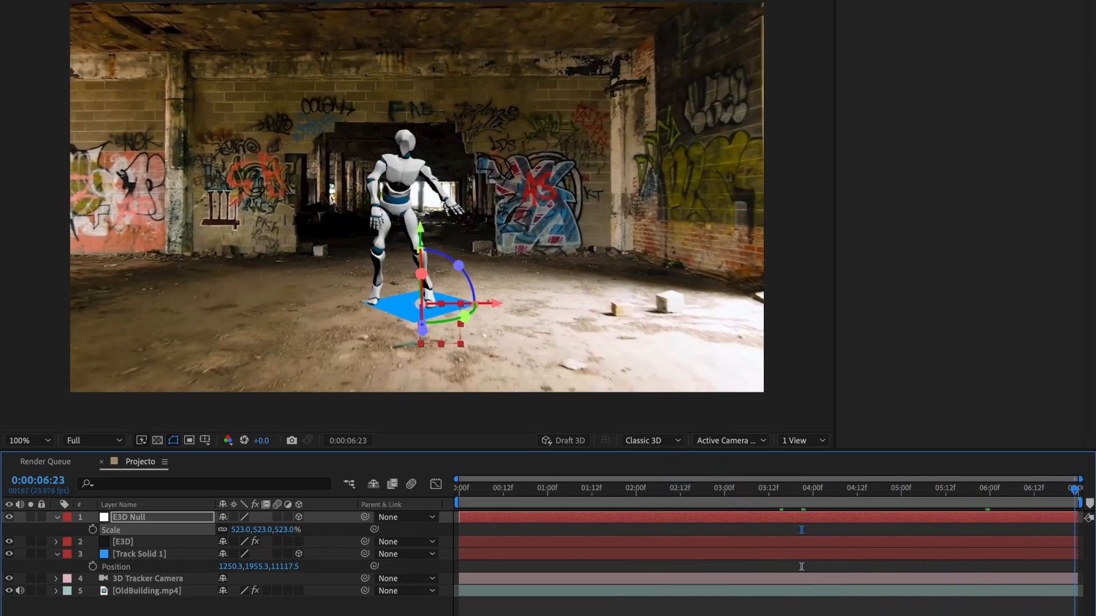
drag(239, 529, 239, 530)
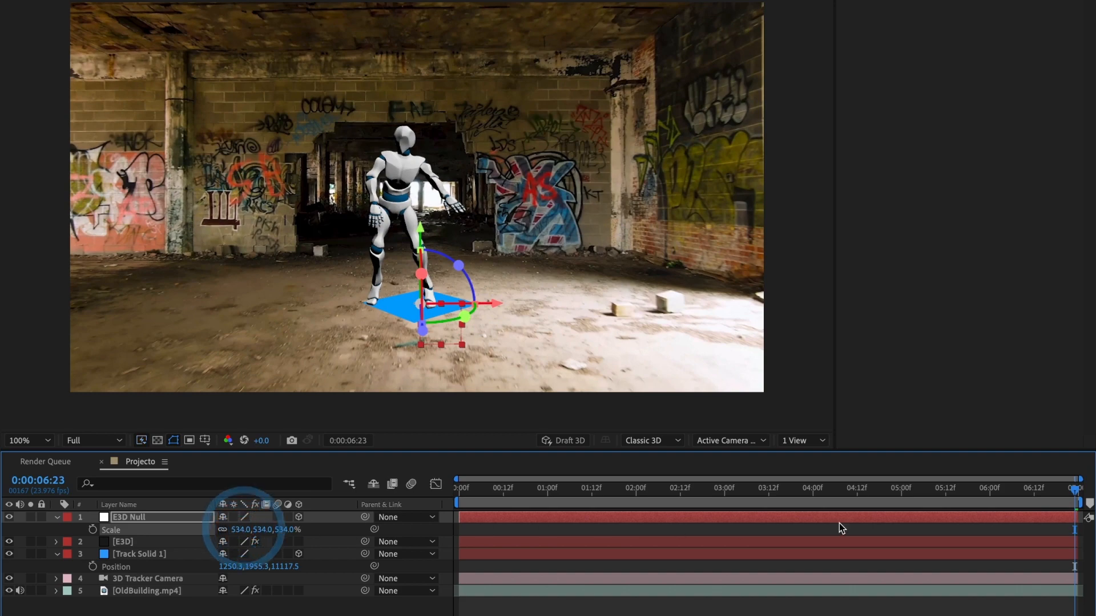
drag(1066, 496, 436, 517)
key(space)
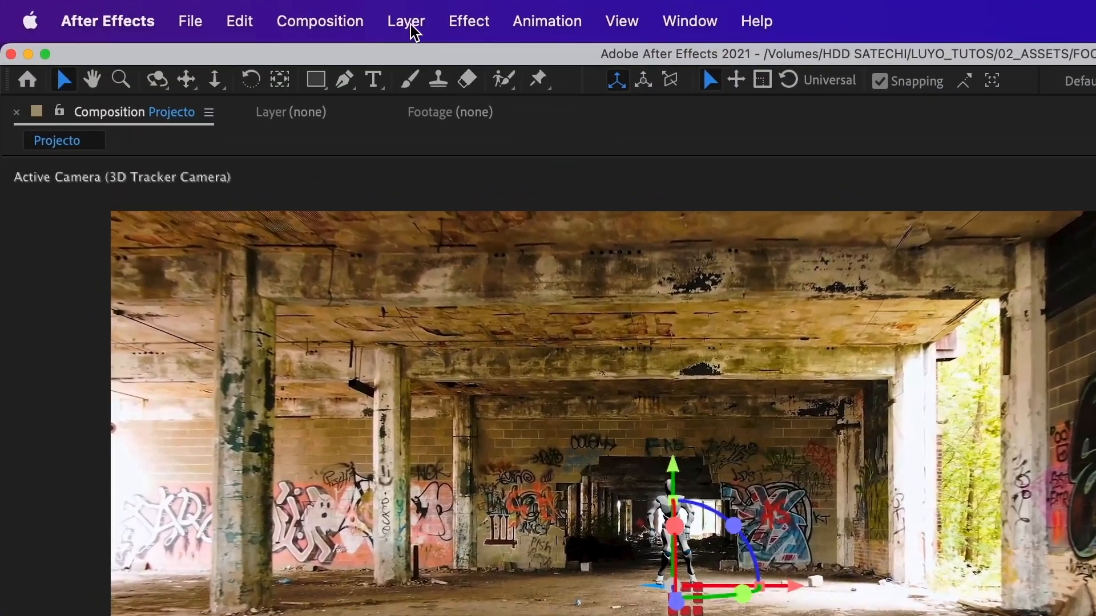
Create a spot light that casts shadows, with Shadow Diffusion set to 600 px.
click(410, 23)
mouse_move(411, 63)
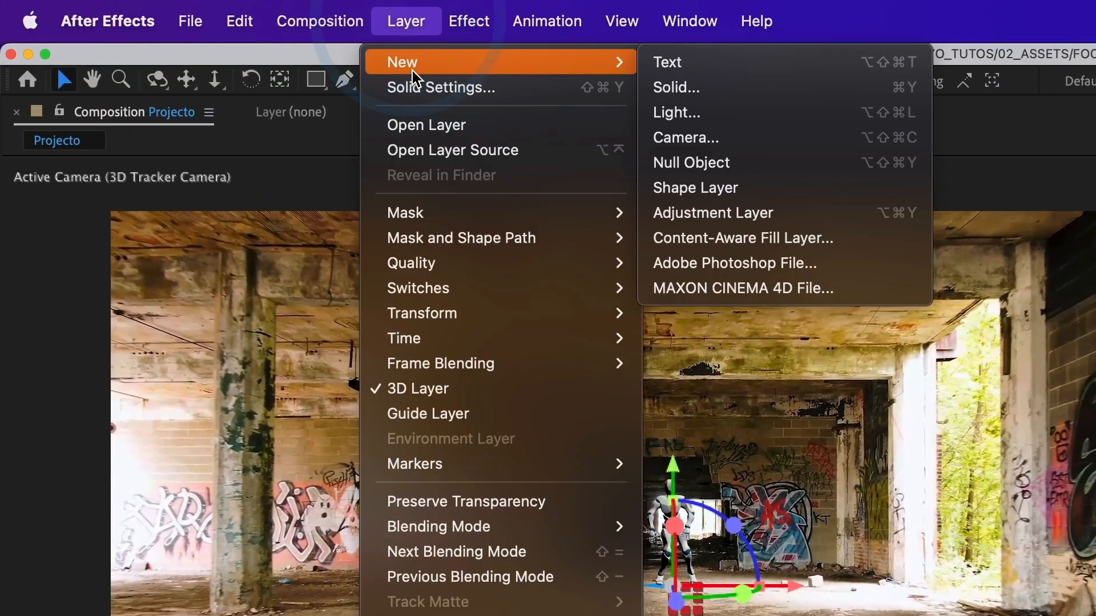
click(726, 117)
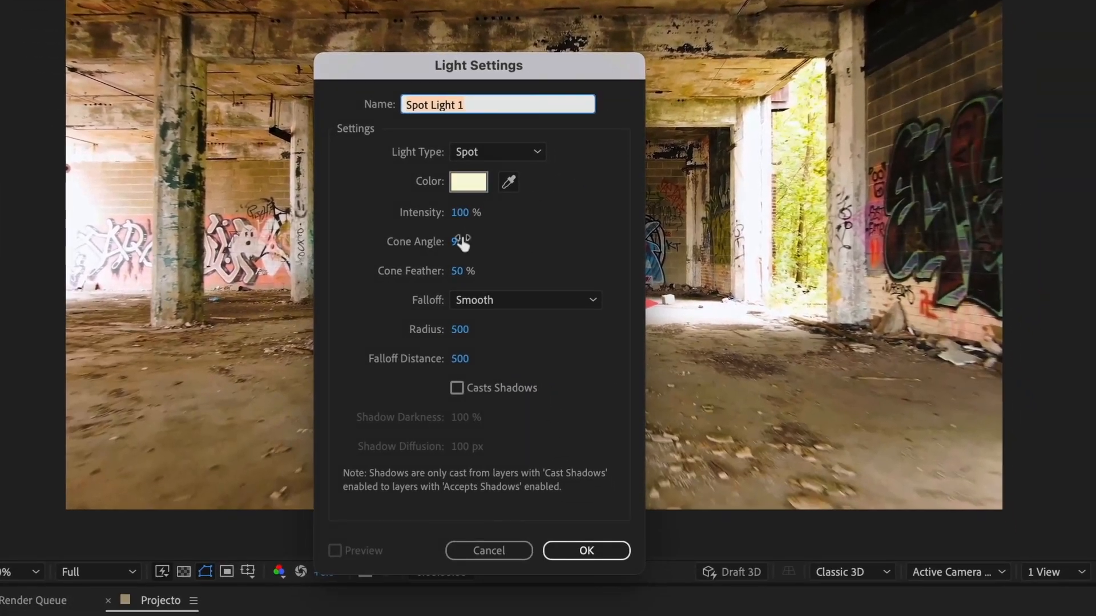
click(456, 387)
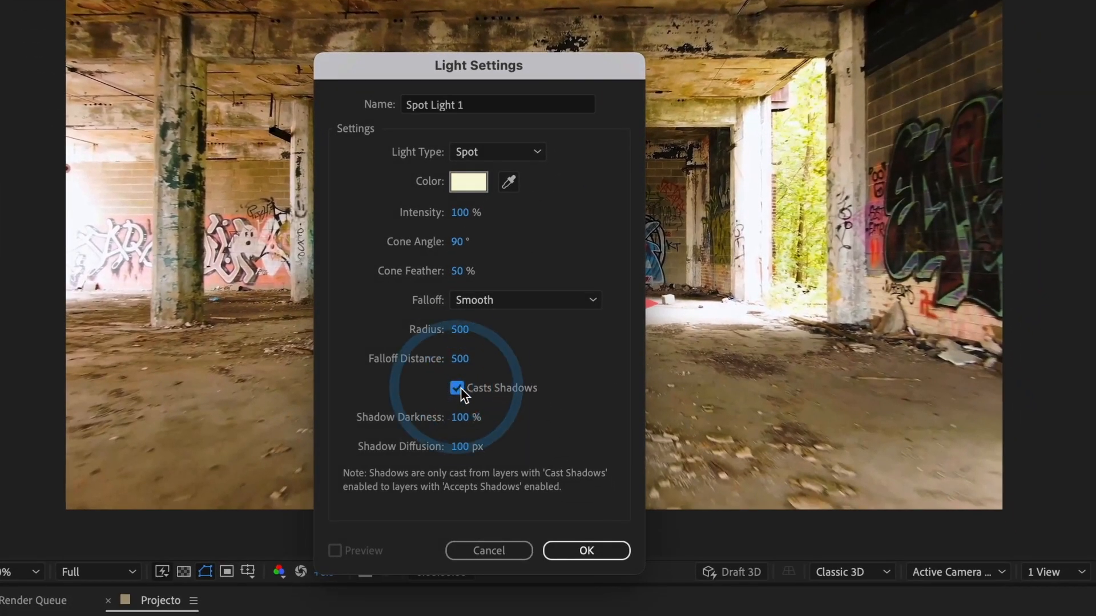
click(472, 447)
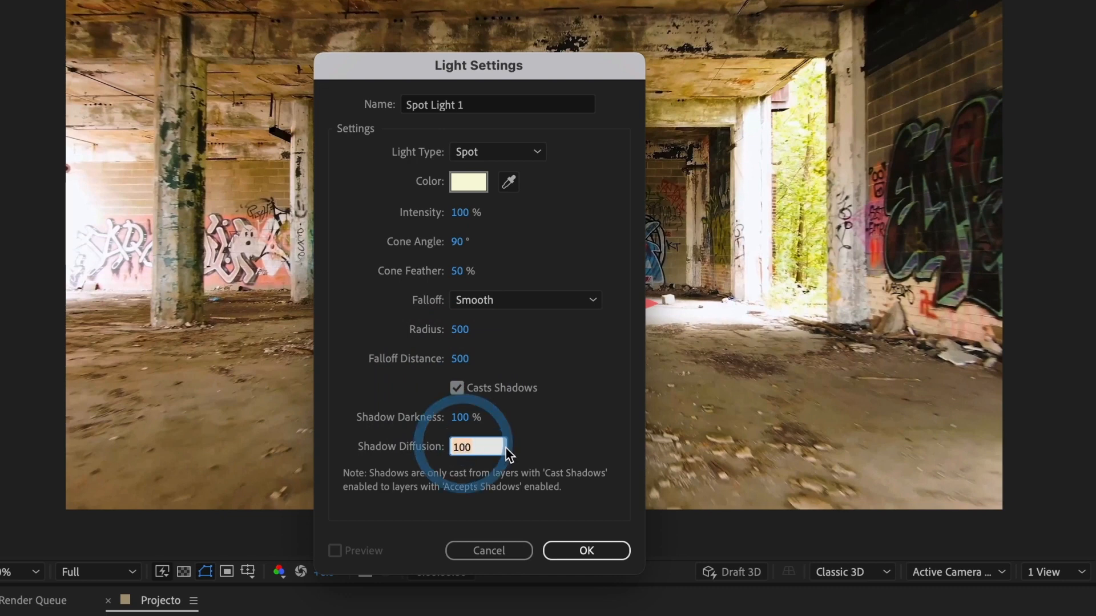
text(6)
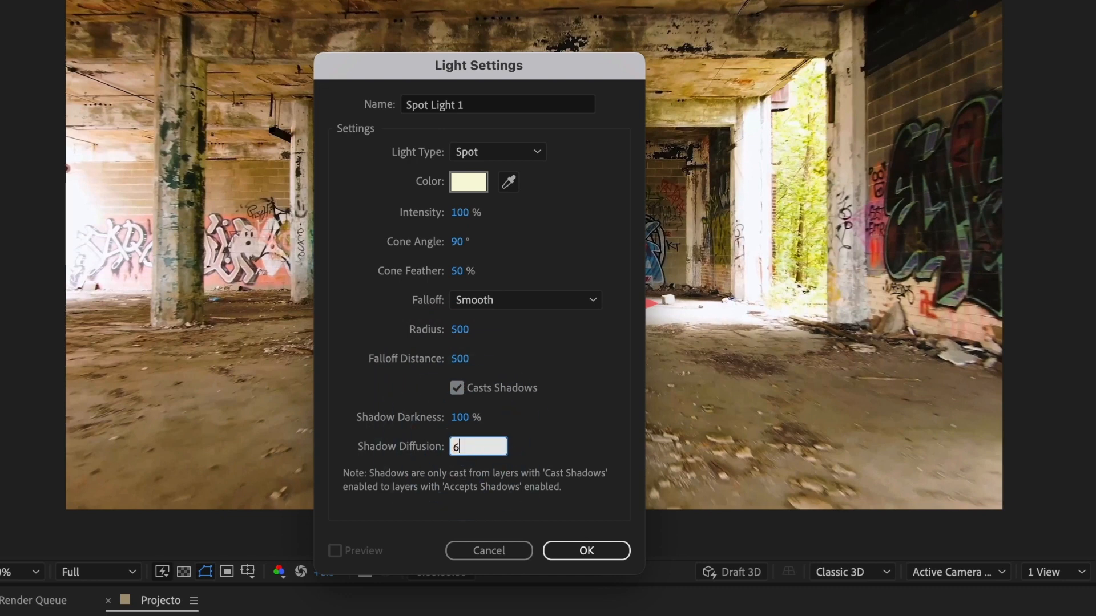
click(580, 543)
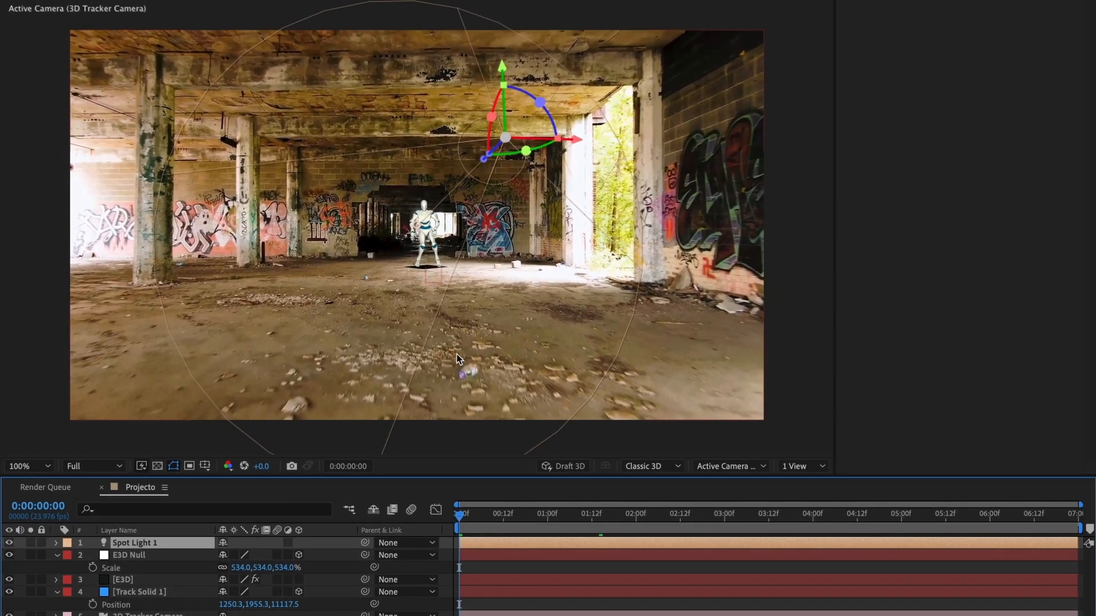
Enable Shadows in the render settings of the Element effect on the E3D layer.
click(132, 577)
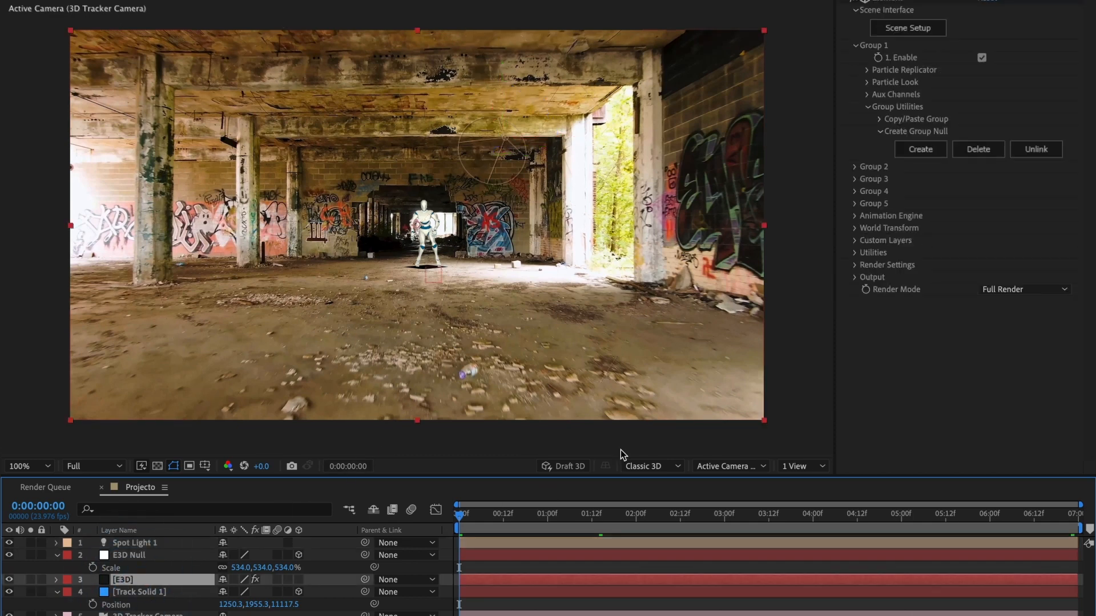
click(854, 264)
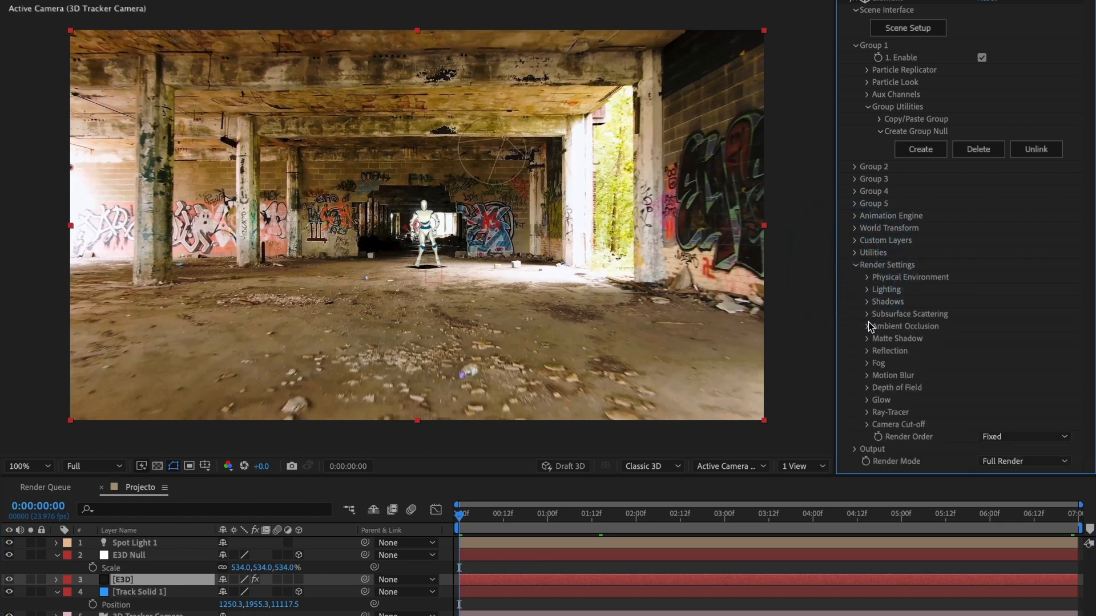
click(867, 305)
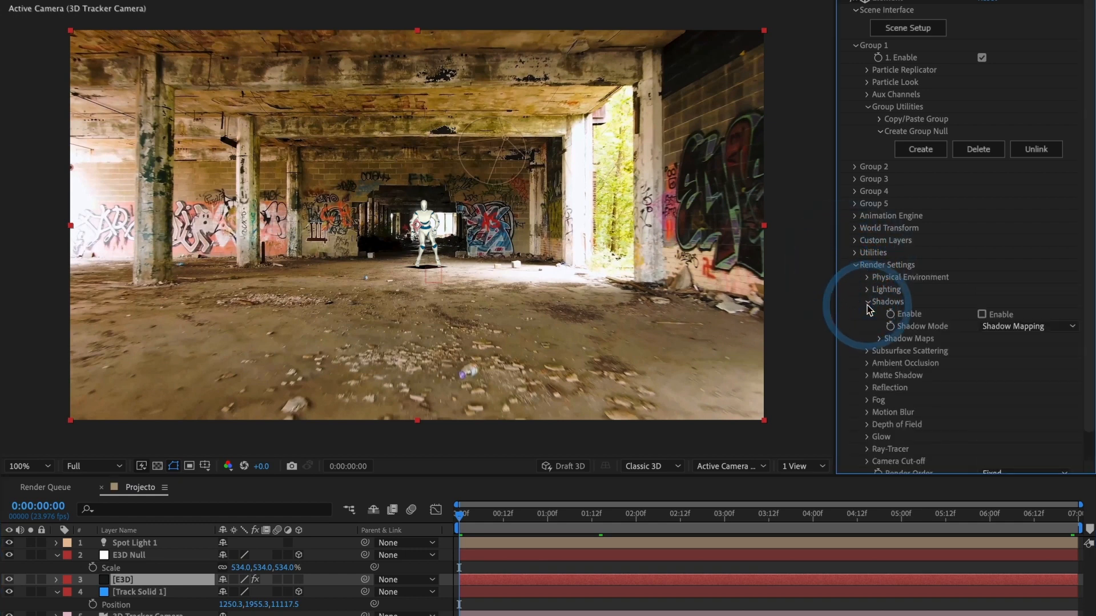
click(981, 314)
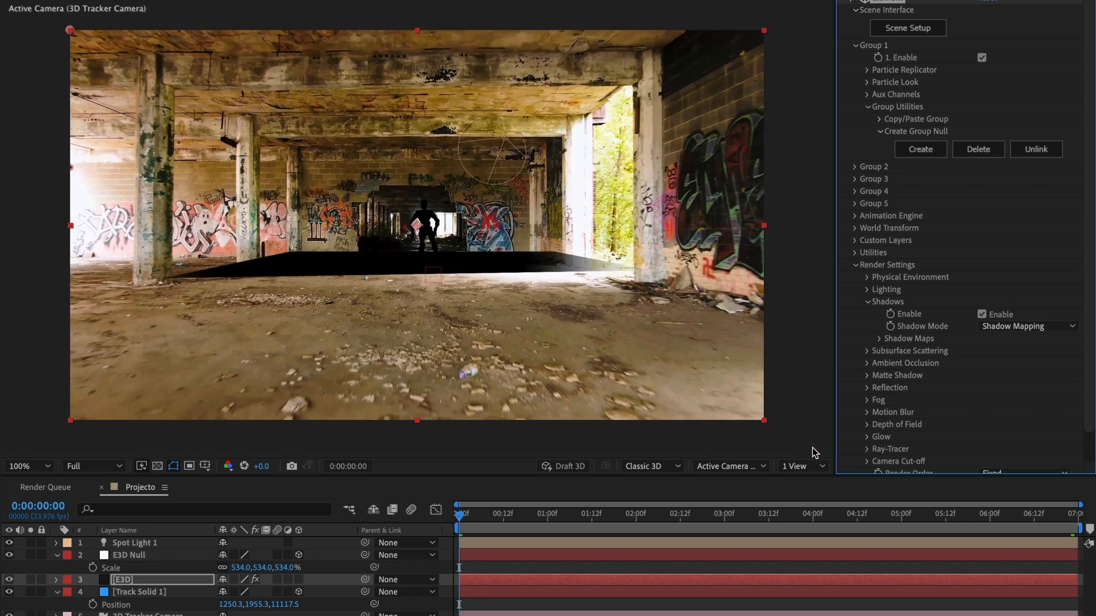
Split the viewer into 2 Views and frame Track Solid 1 together with the light in the Top view.
click(801, 467)
click(802, 494)
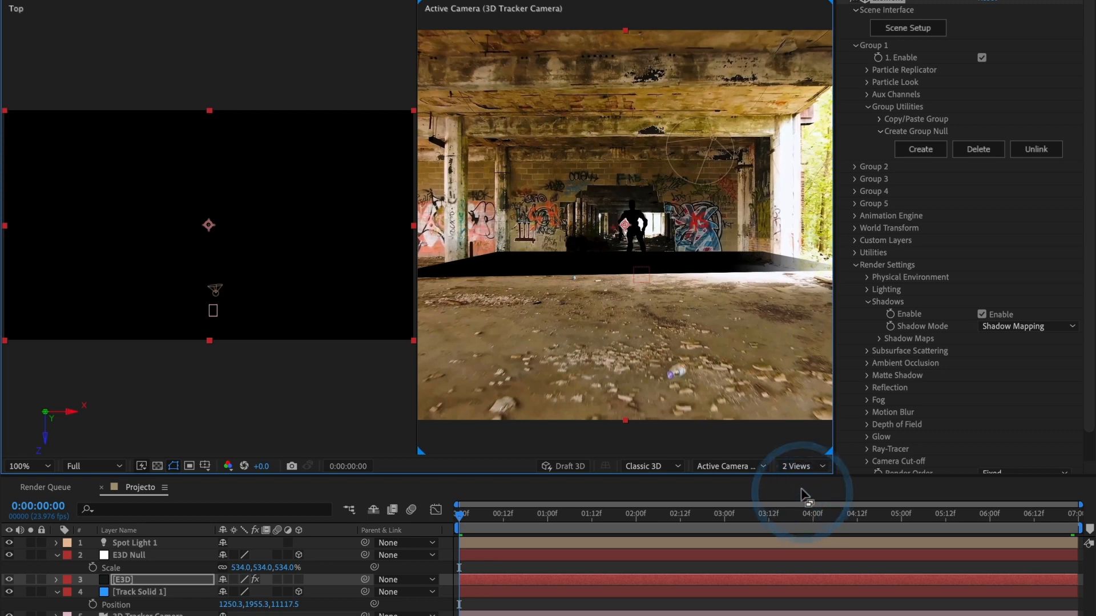
click(150, 544)
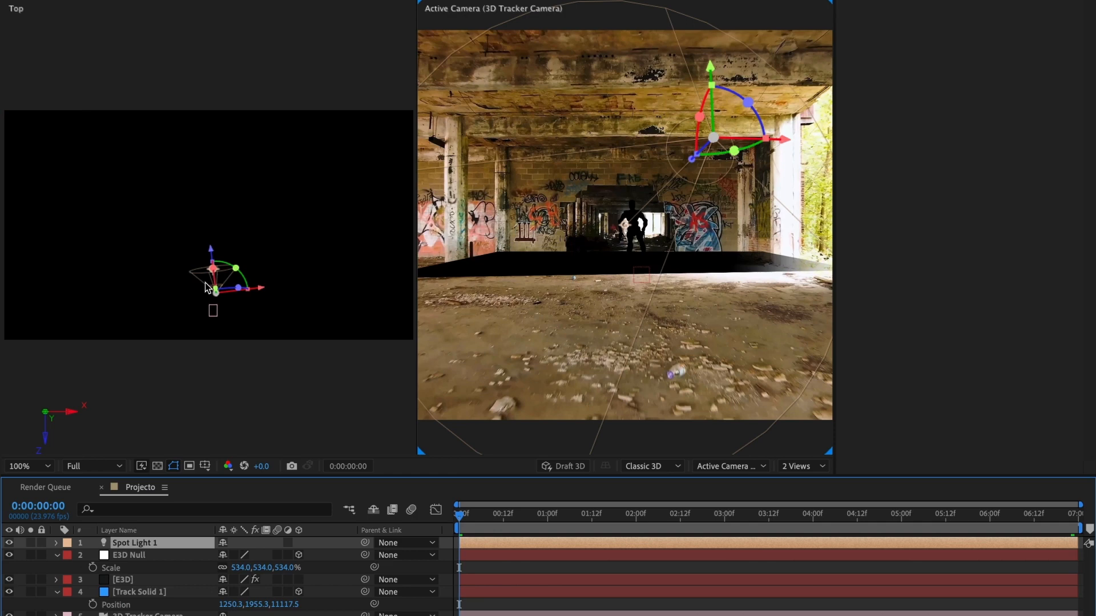
click(132, 581)
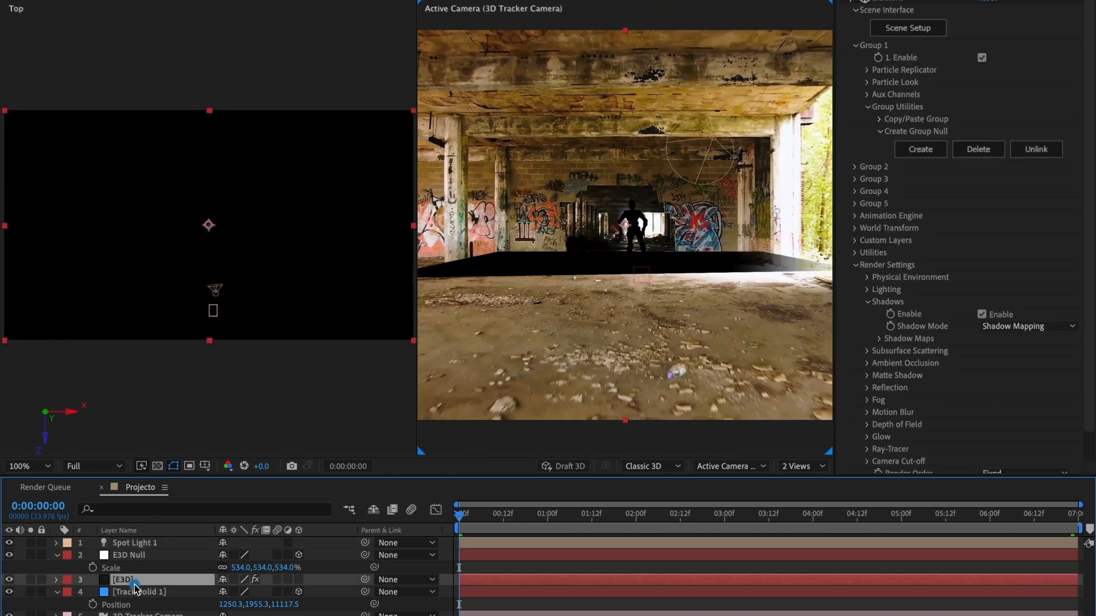
click(130, 588)
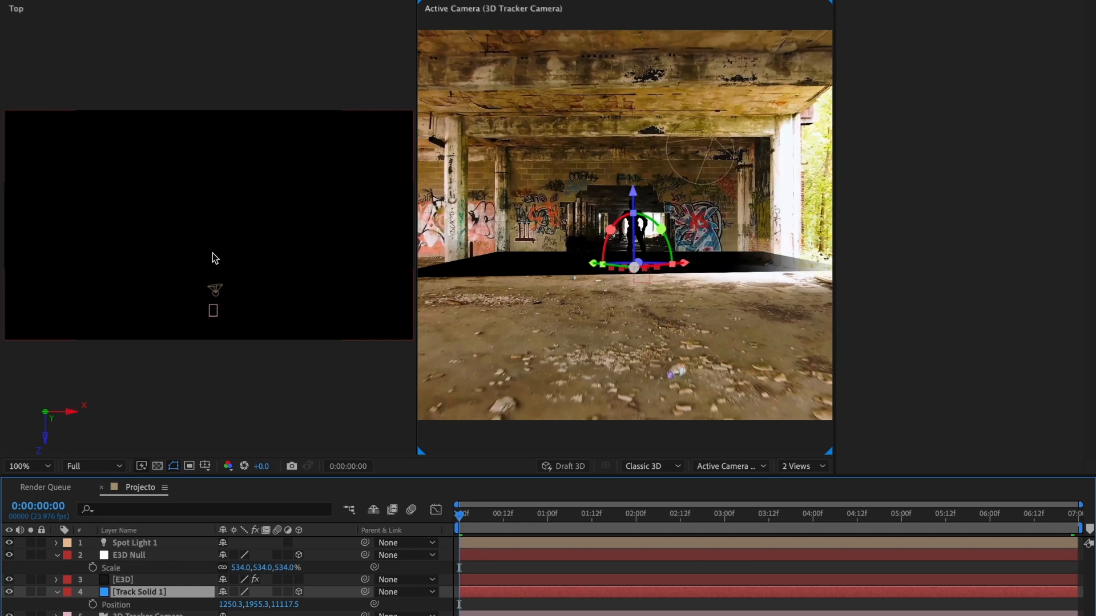
scroll(212, 252, down, 3)
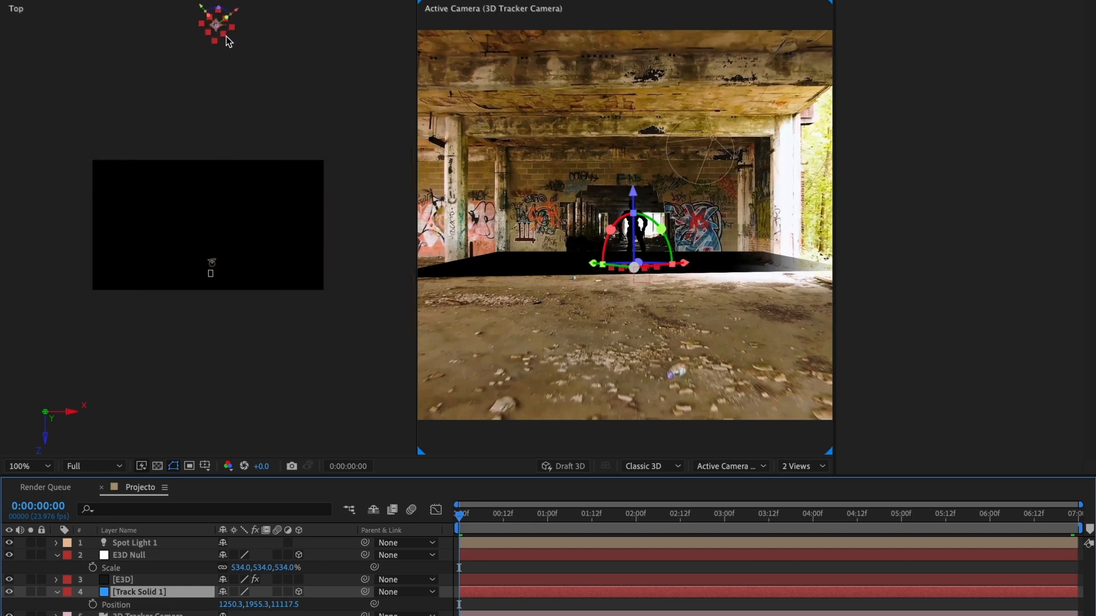
drag(223, 147, 218, 192)
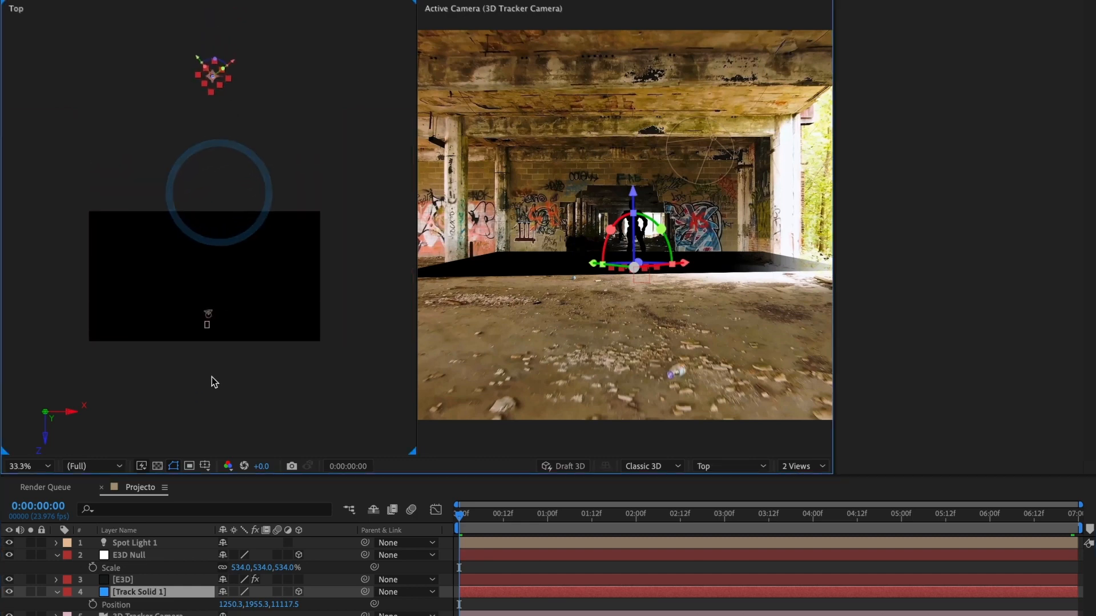
Move Spot Light 1 beside the robot in the Top view, with its point of interest at the robot's feet.
click(145, 542)
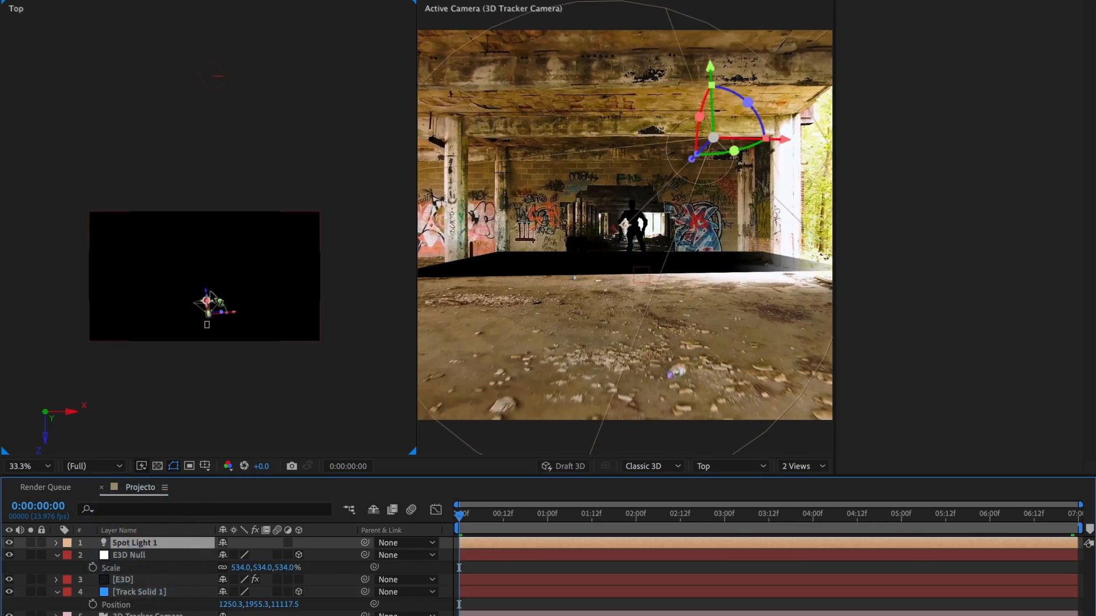
drag(217, 302, 362, 214)
scroll(214, 301, up, 2)
click(211, 265)
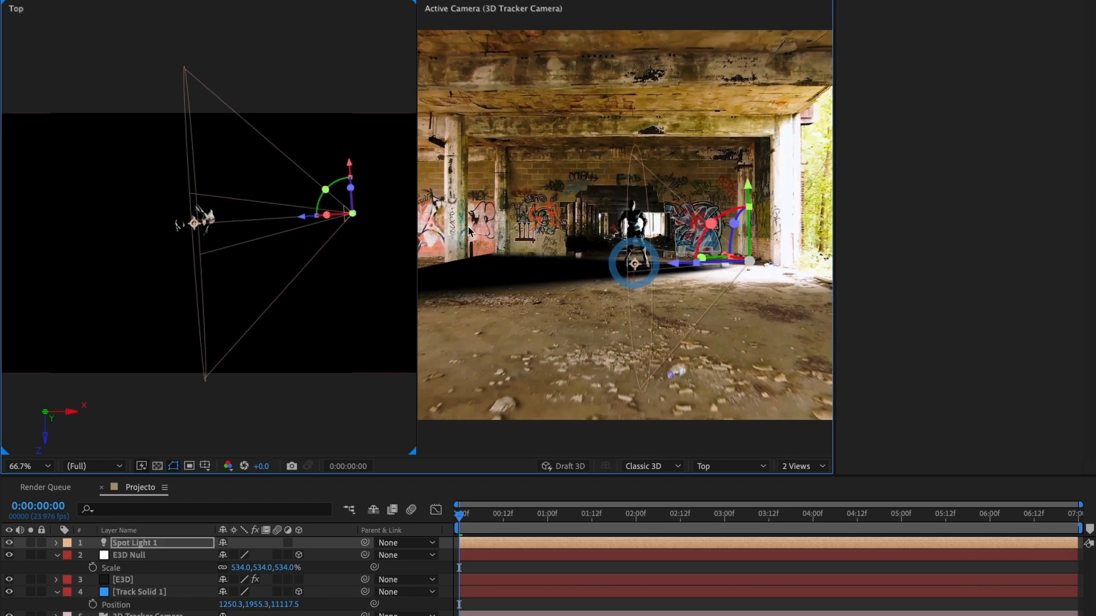
Raise Spot Light 1 above the robot's height and shift it farther out to the side so the shadow falls across the floor.
click(786, 268)
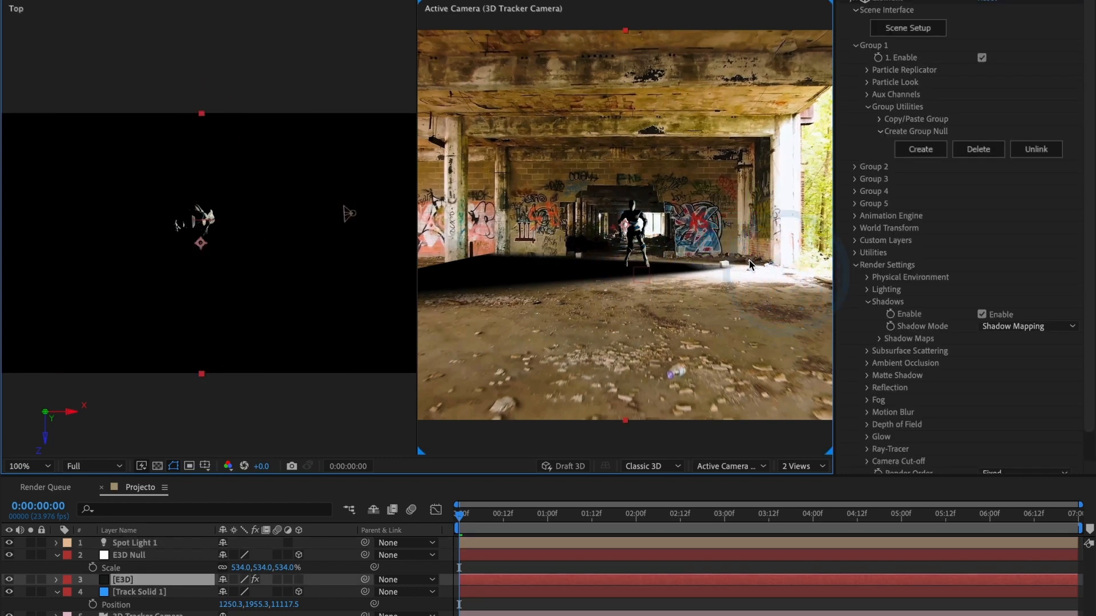
drag(749, 264, 702, 139)
click(378, 198)
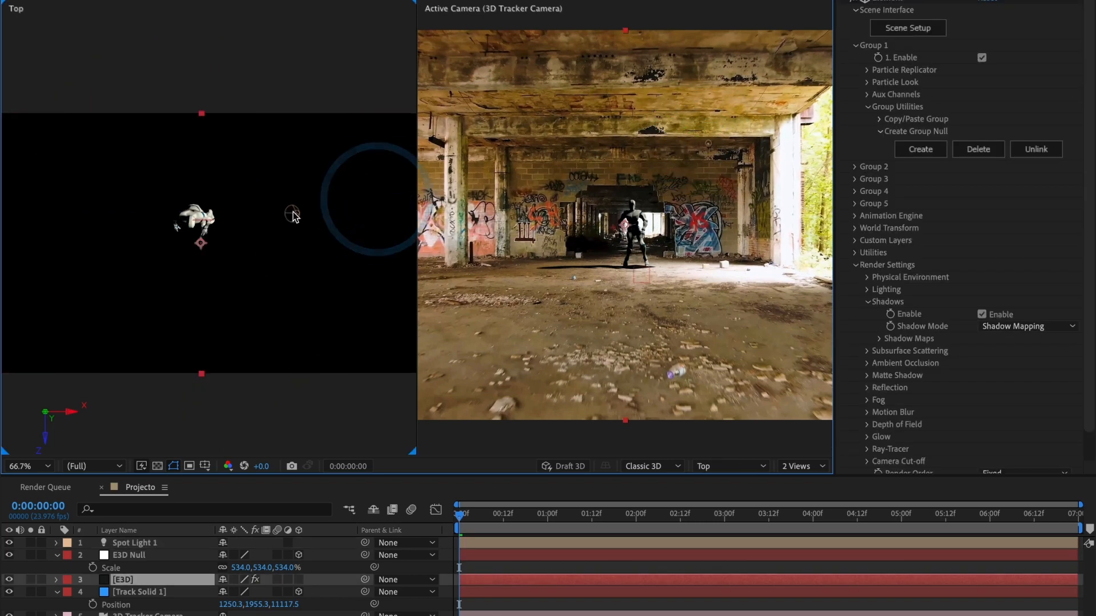
drag(292, 216, 323, 195)
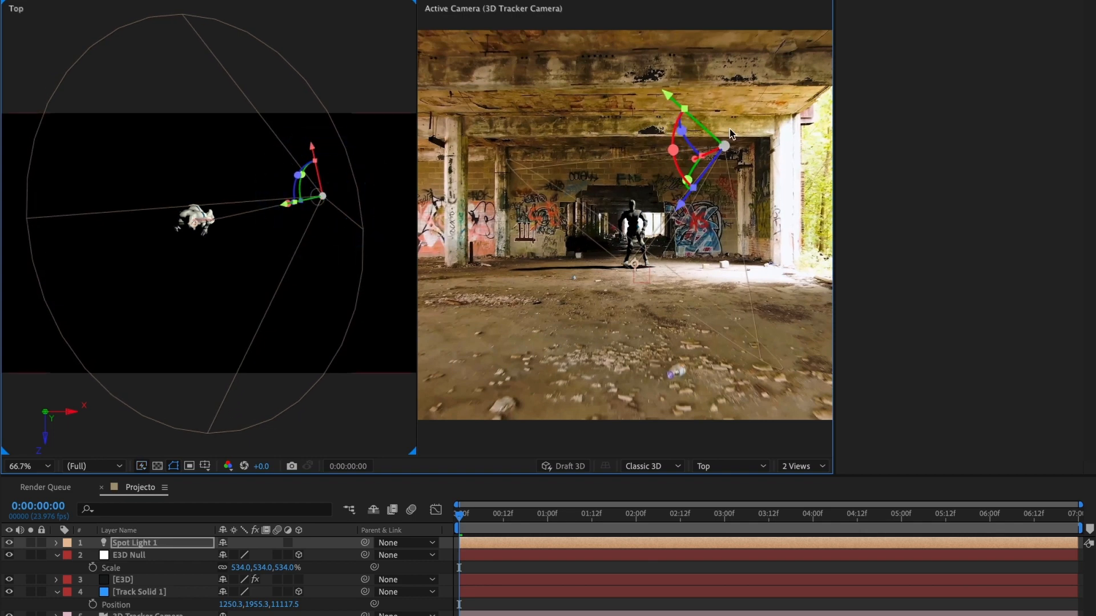
drag(728, 146, 736, 148)
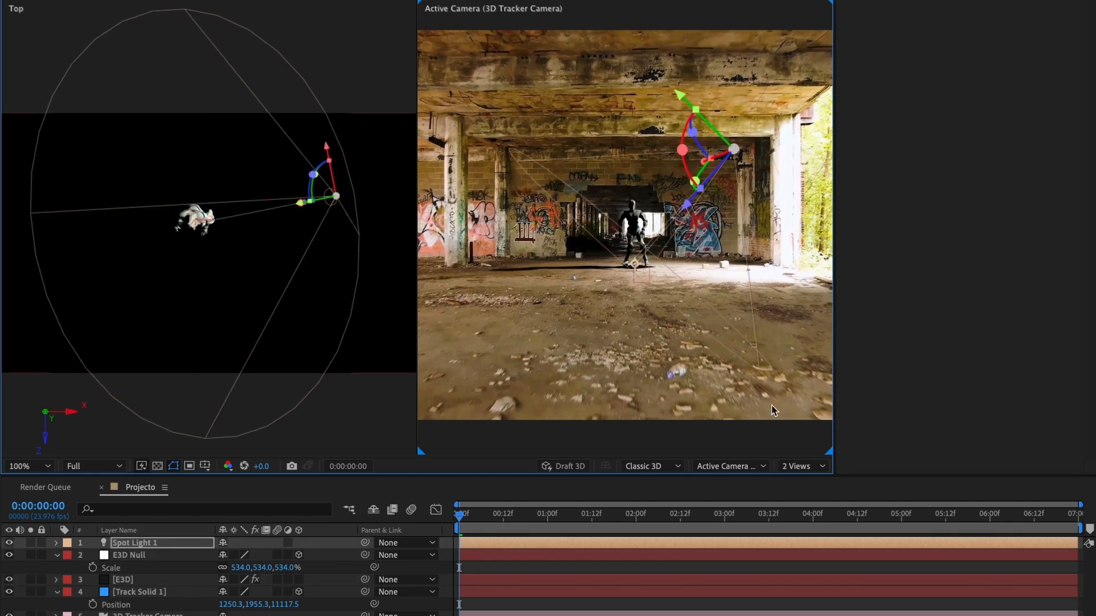
Return to a single active camera view and preview the shadowed robot from the start.
click(800, 466)
click(803, 480)
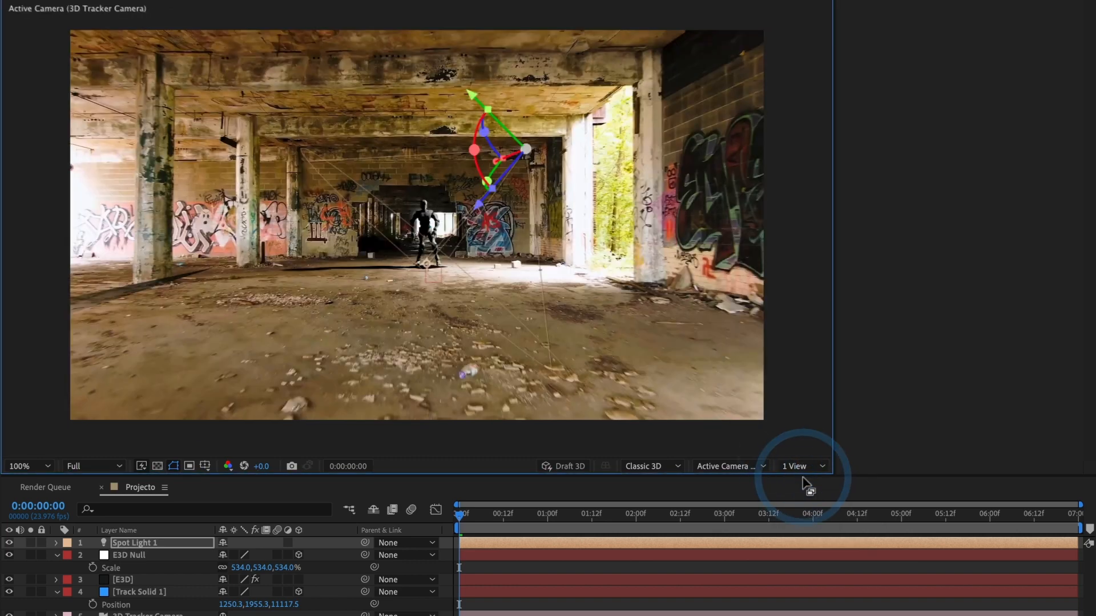
click(457, 520)
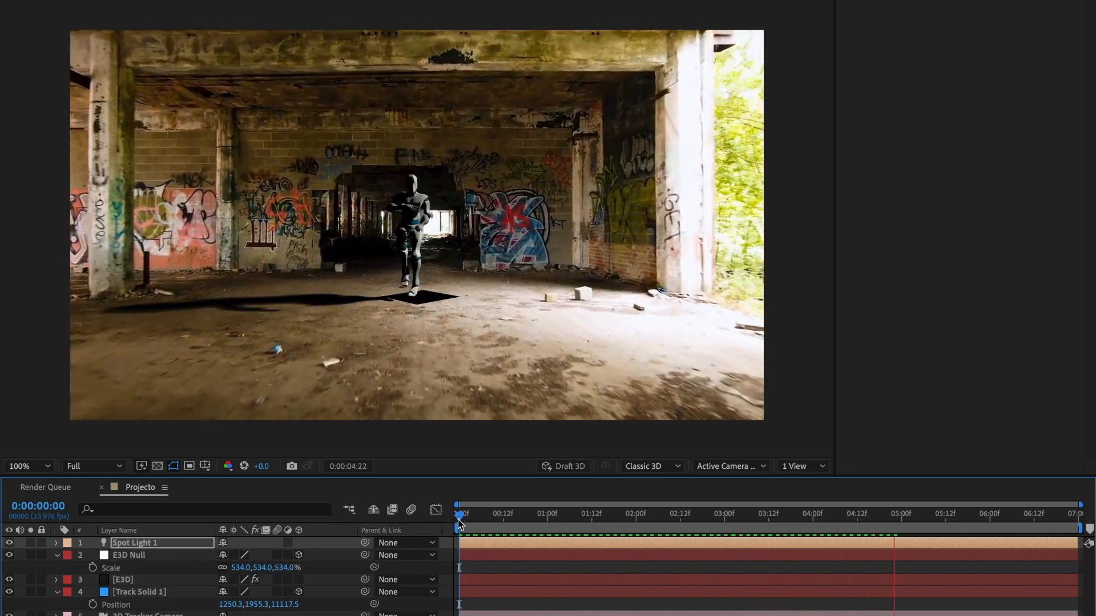
key(space)
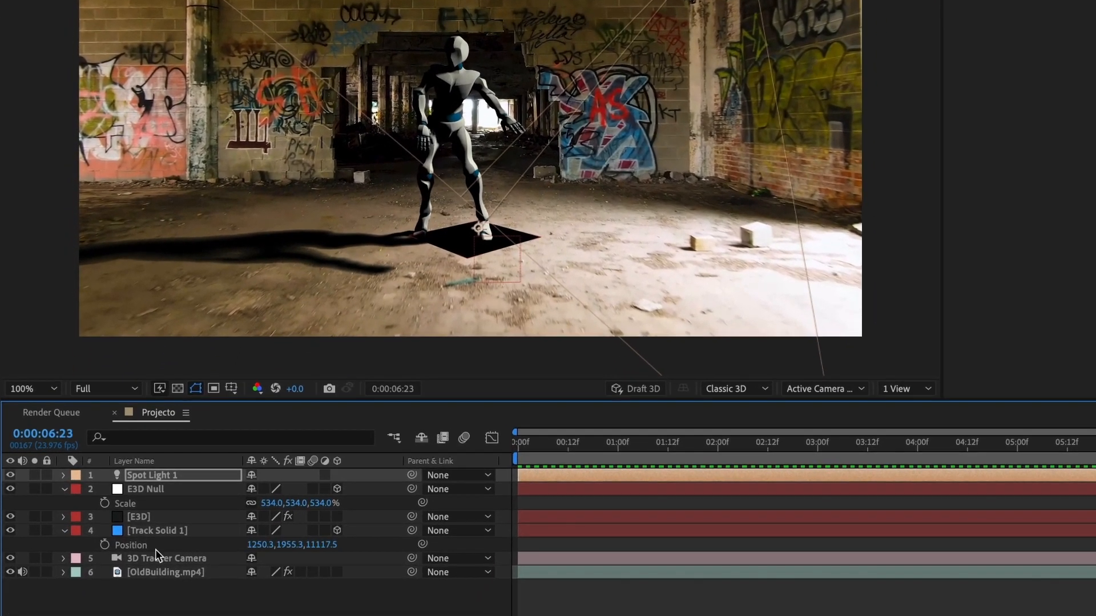
Hide the Track Solid 1 layer and raise Spot Light 1's Intensity to 126%.
click(11, 530)
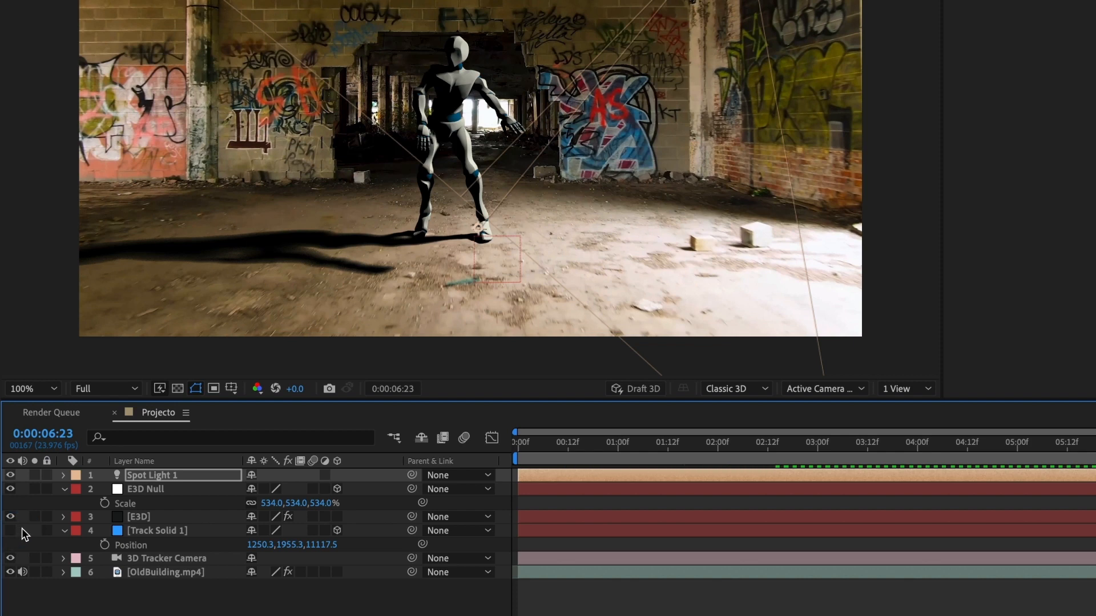
click(135, 478)
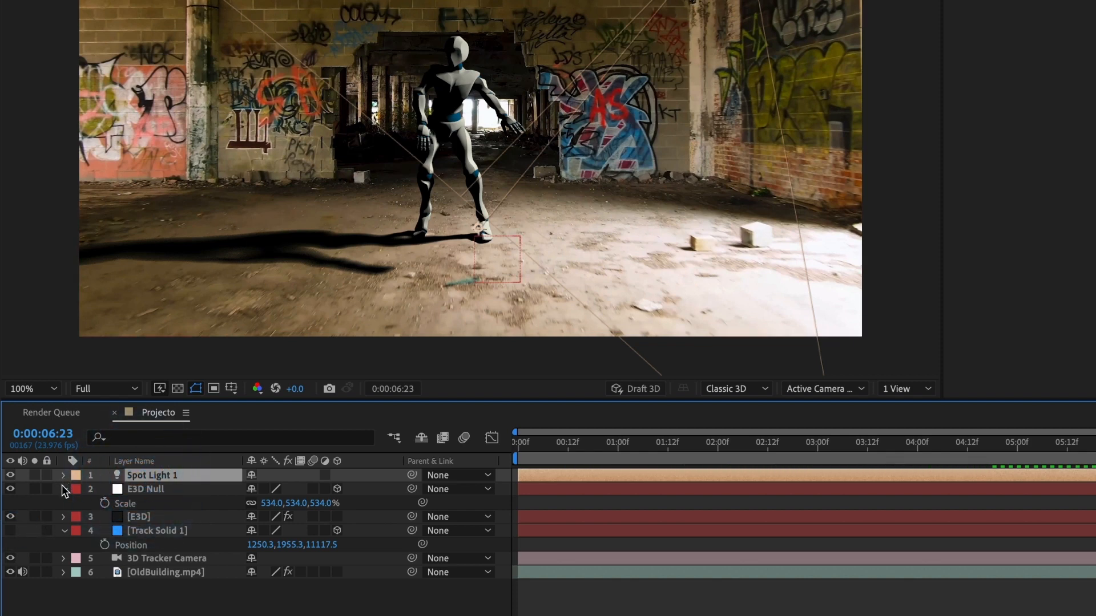
click(63, 477)
click(77, 504)
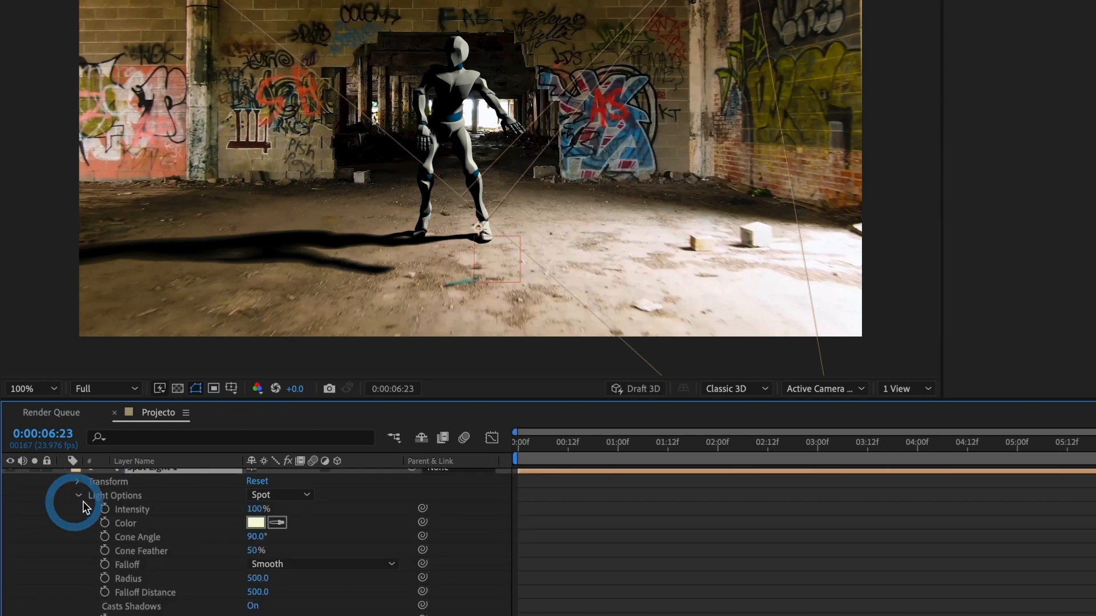
mouse_move(253, 508)
mouse_down()
mouse_move(289, 508)
mouse_move(269, 507)
mouse_up()
Set Spot Light 1's Shadow Darkness to 45% and collapse the light's properties.
scroll(191, 550, down, 1)
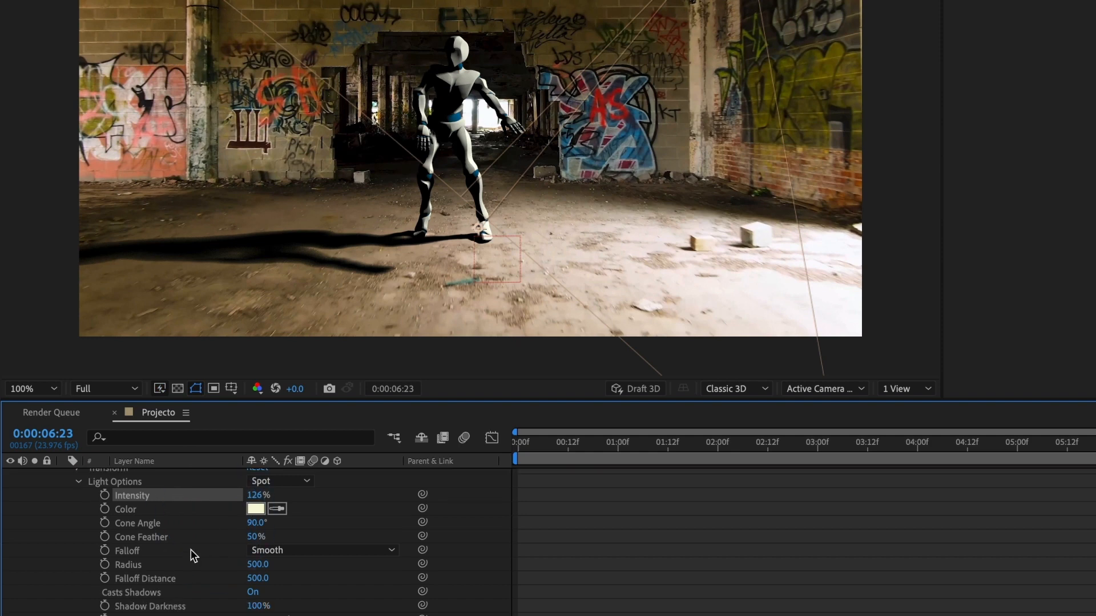
scroll(191, 550, down, 2)
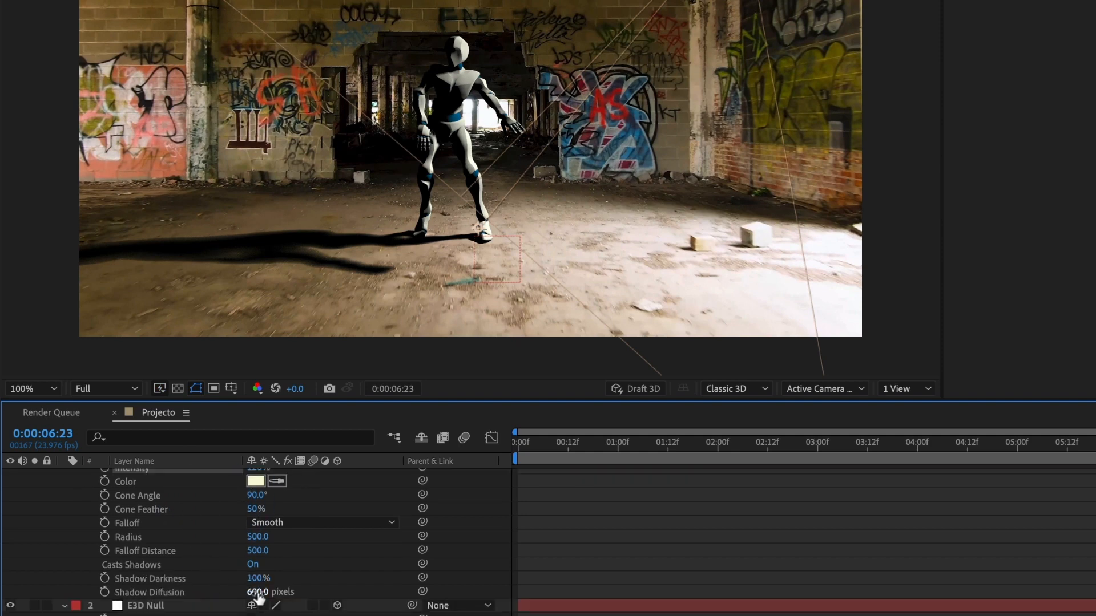
drag(259, 598, 254, 594)
drag(255, 579, 203, 581)
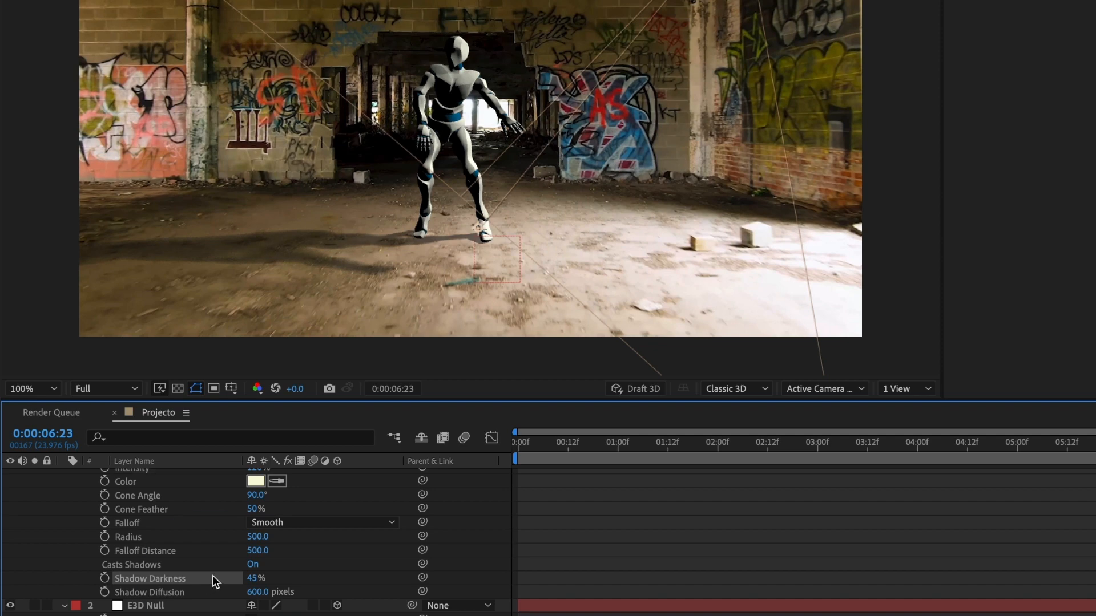
scroll(142, 531, up, 3)
click(67, 477)
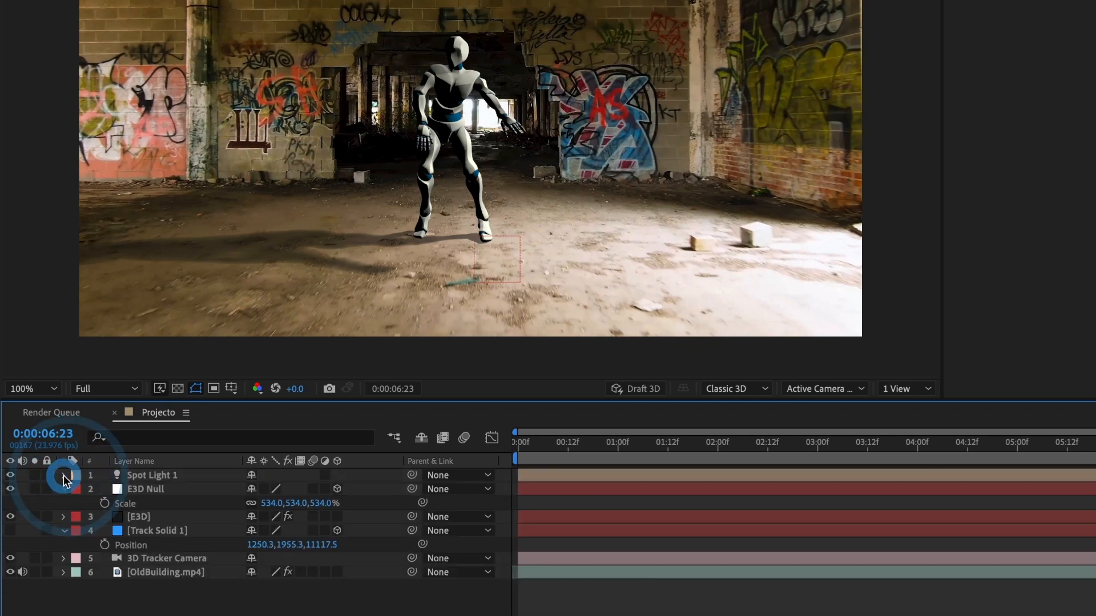
Add the Natural lighting preset in the Element render settings of the E3D layer.
click(128, 517)
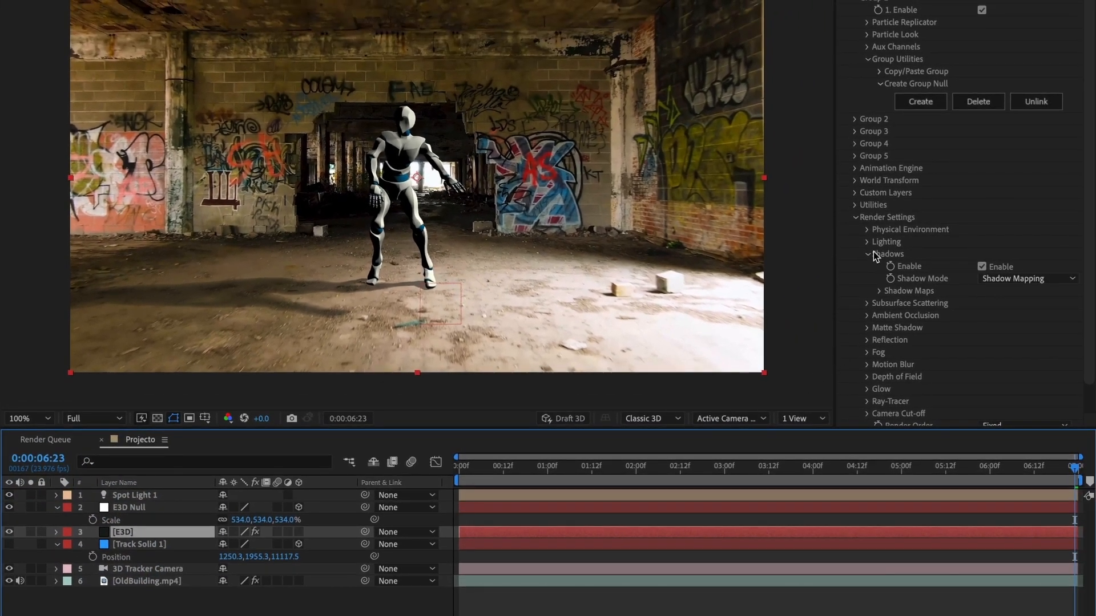
click(868, 242)
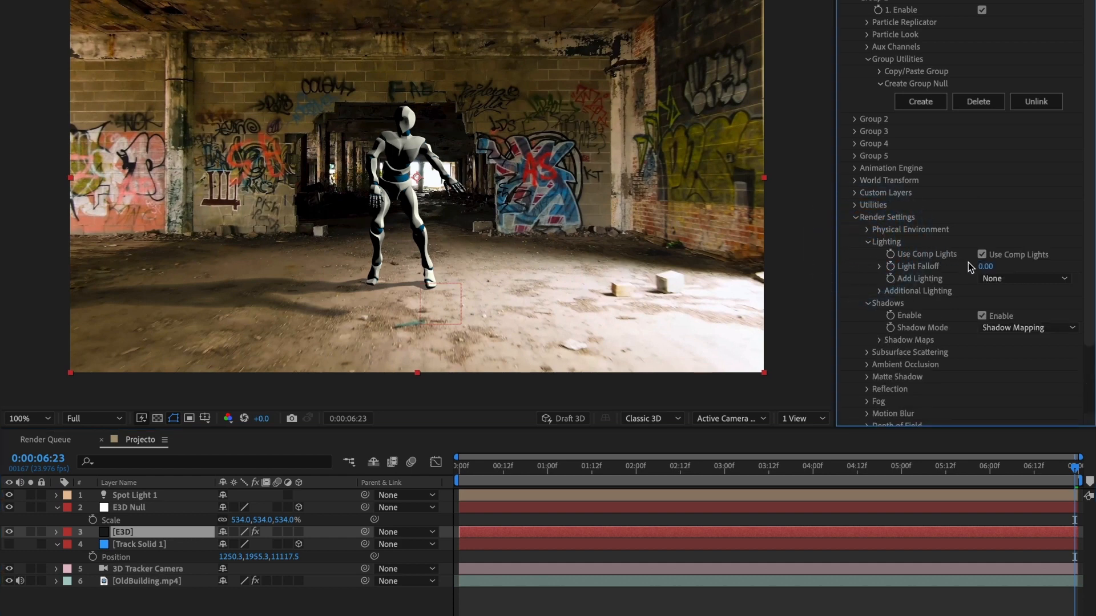
click(1004, 279)
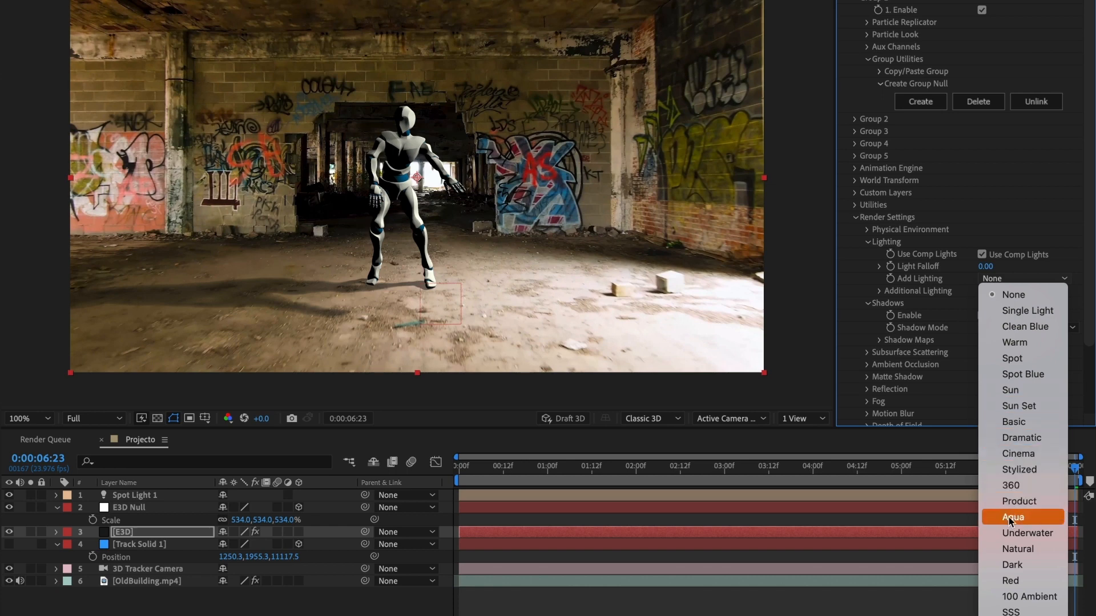
click(1008, 548)
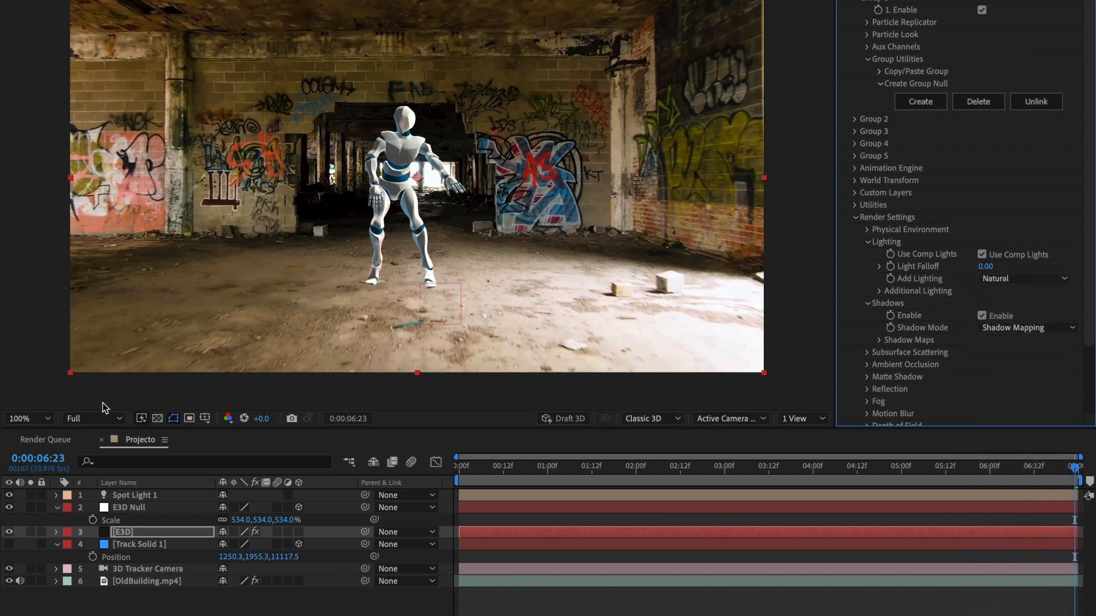
Set Spot Light 1's Shadow Darkness to 100% and collapse the light's properties.
click(133, 495)
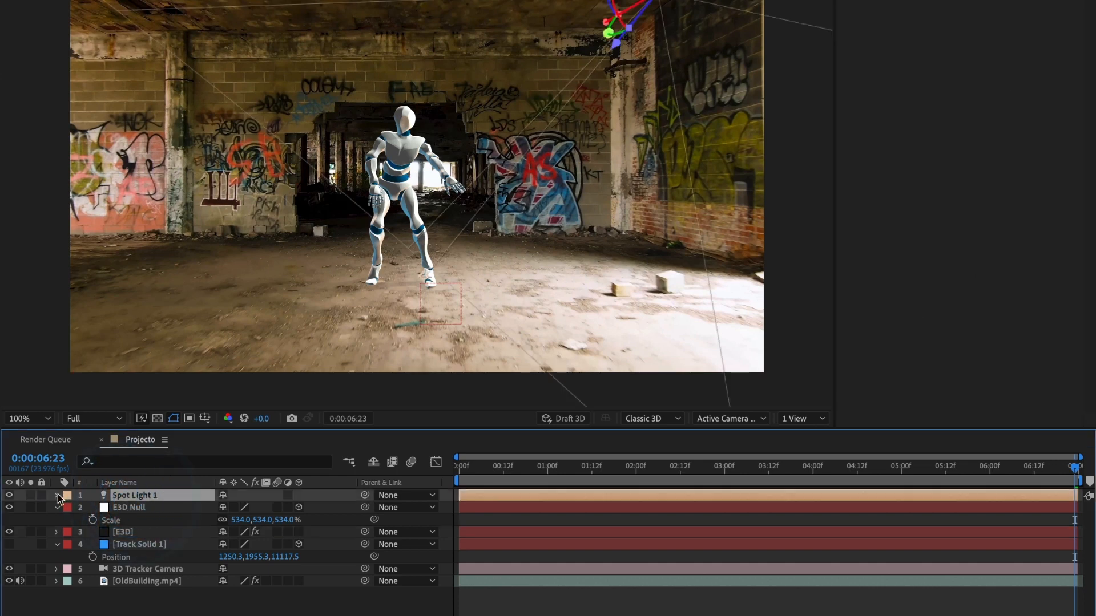
click(56, 495)
scroll(179, 611, down, 3)
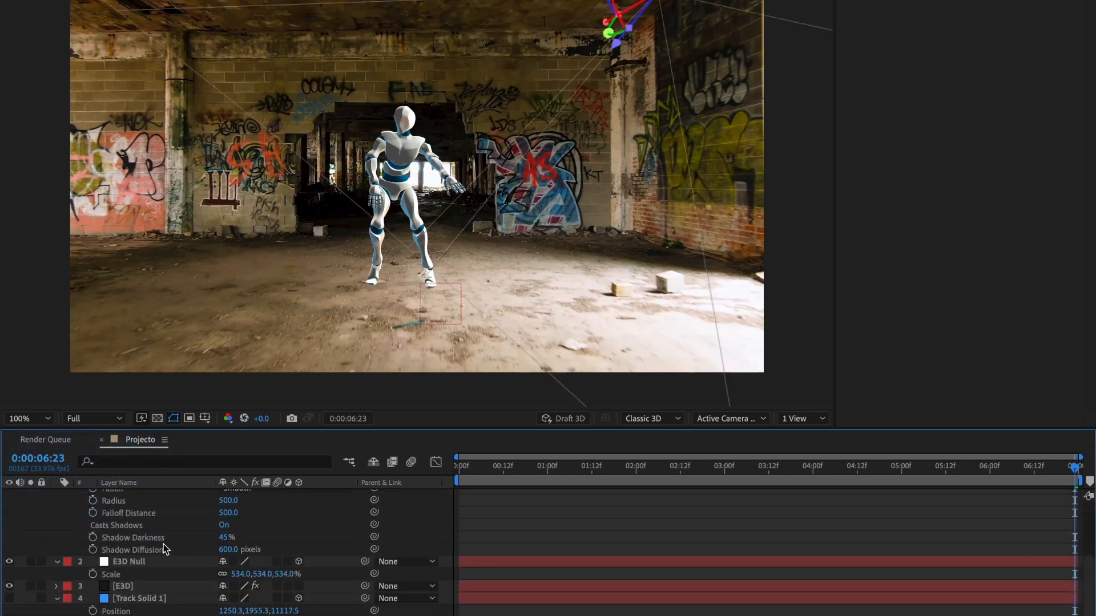
click(226, 538)
key(Return)
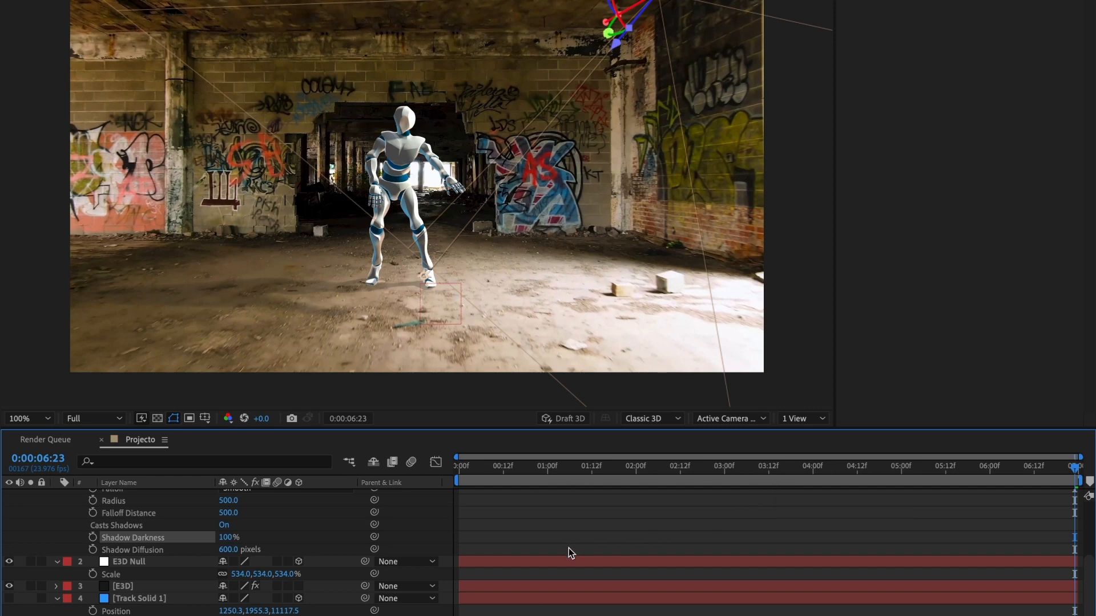
scroll(174, 529, up, 4)
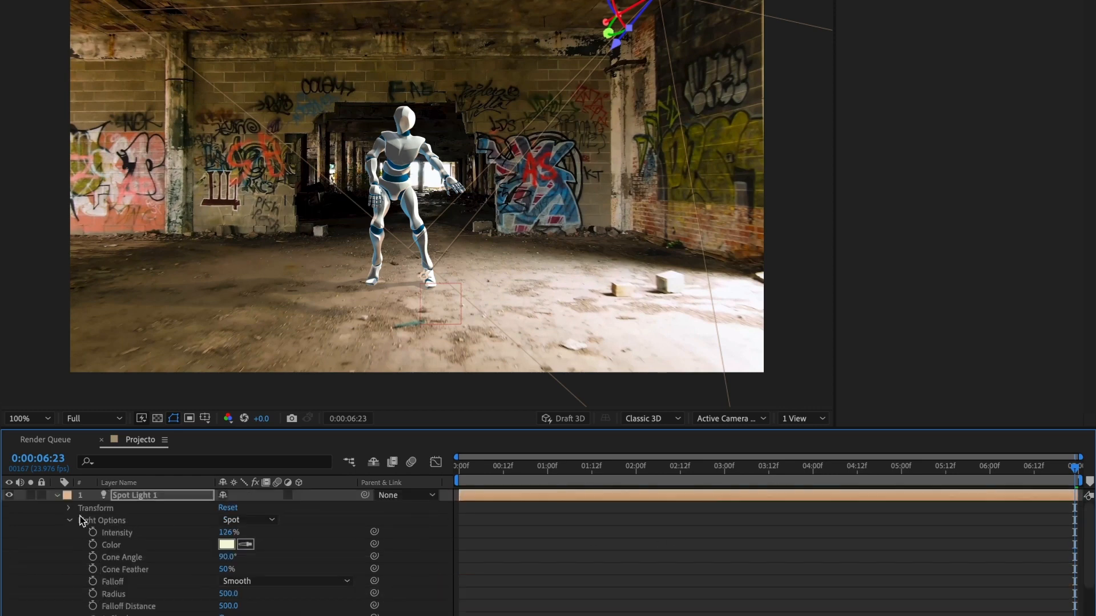
click(57, 495)
Enable ambient occlusion on the E3D layer with an SSAO Intensity of 20, and preview the composition from the first frame.
click(125, 532)
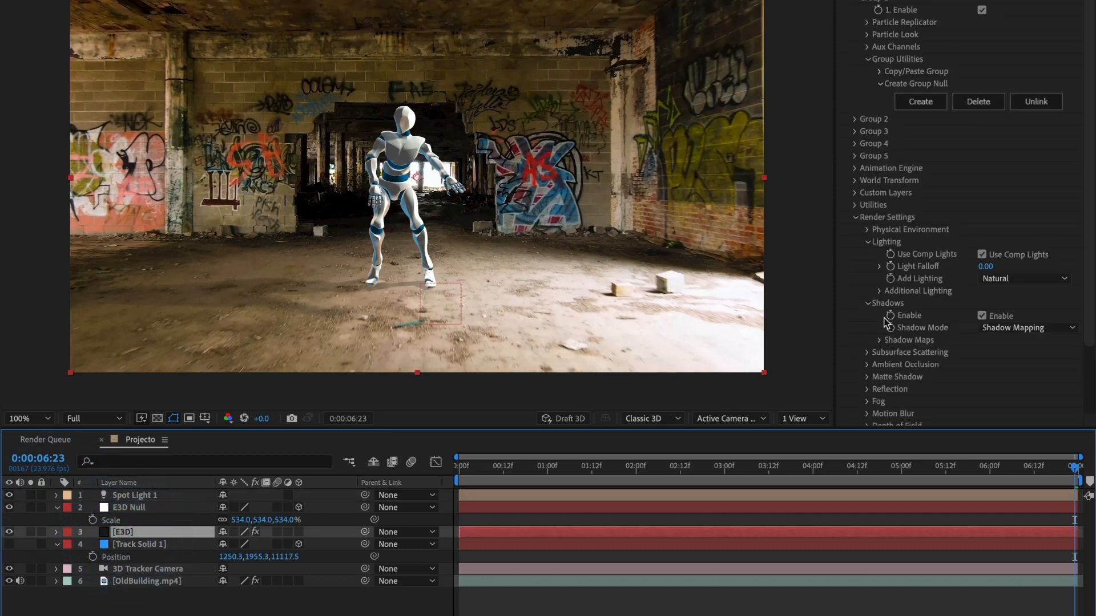
click(868, 242)
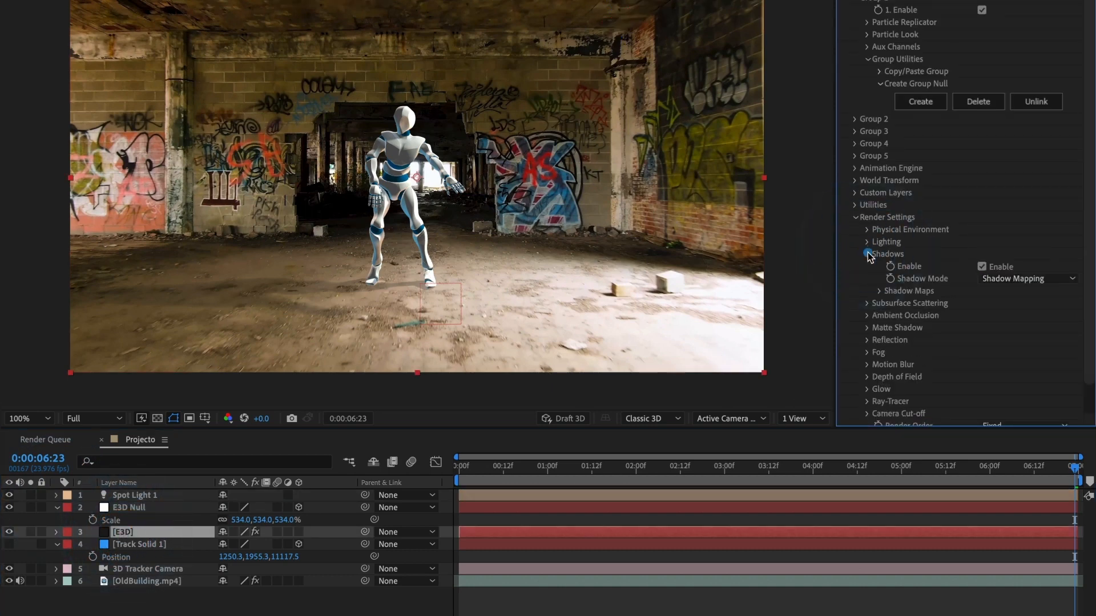
click(866, 254)
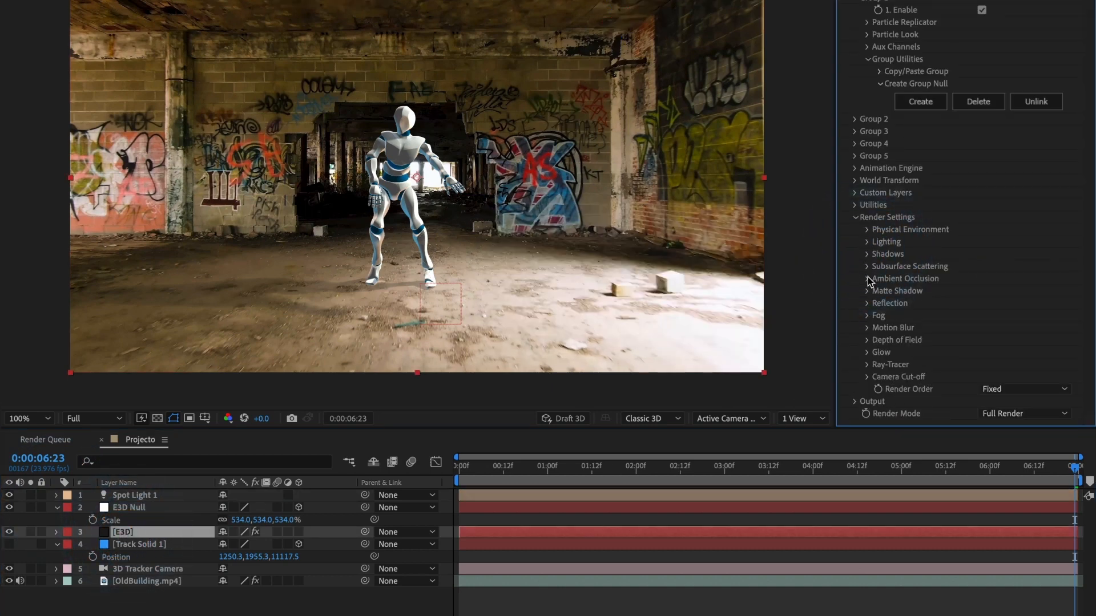
click(867, 276)
scroll(867, 276, down, 1)
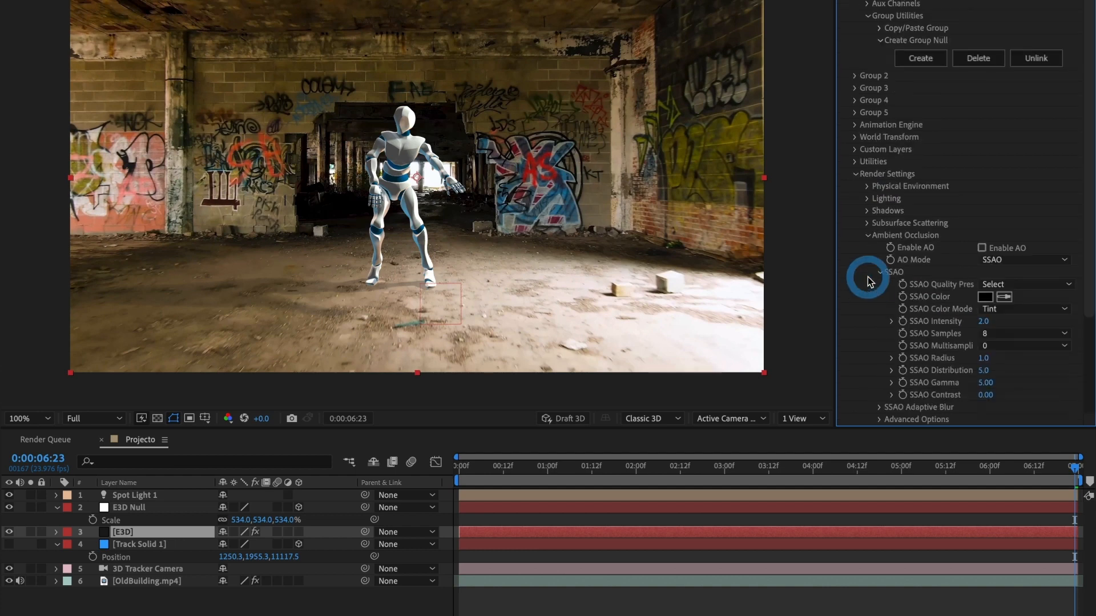
click(980, 249)
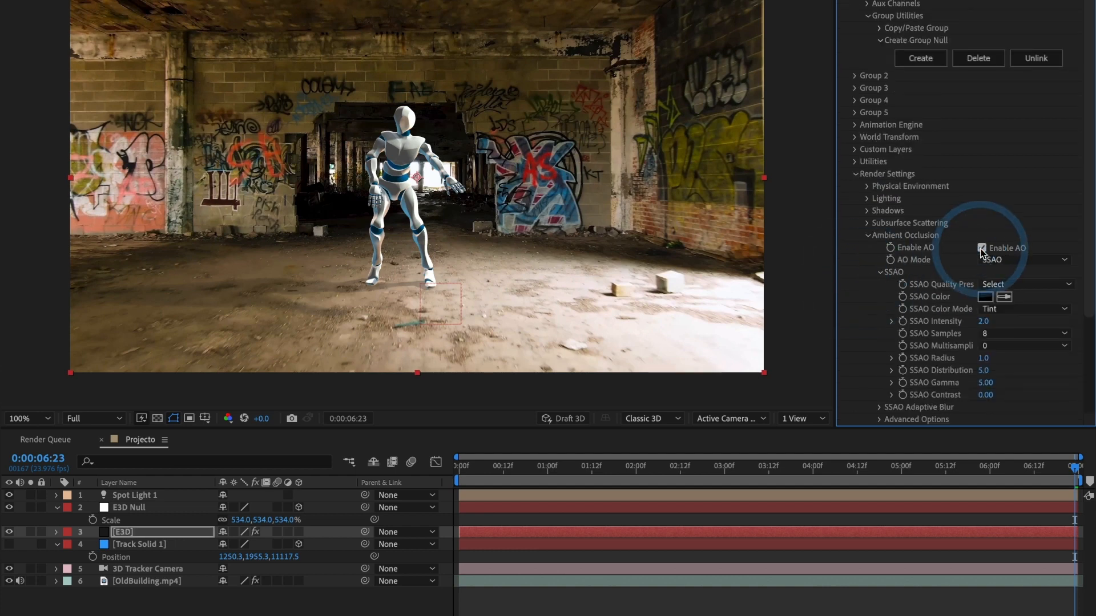
click(983, 321)
key(Return)
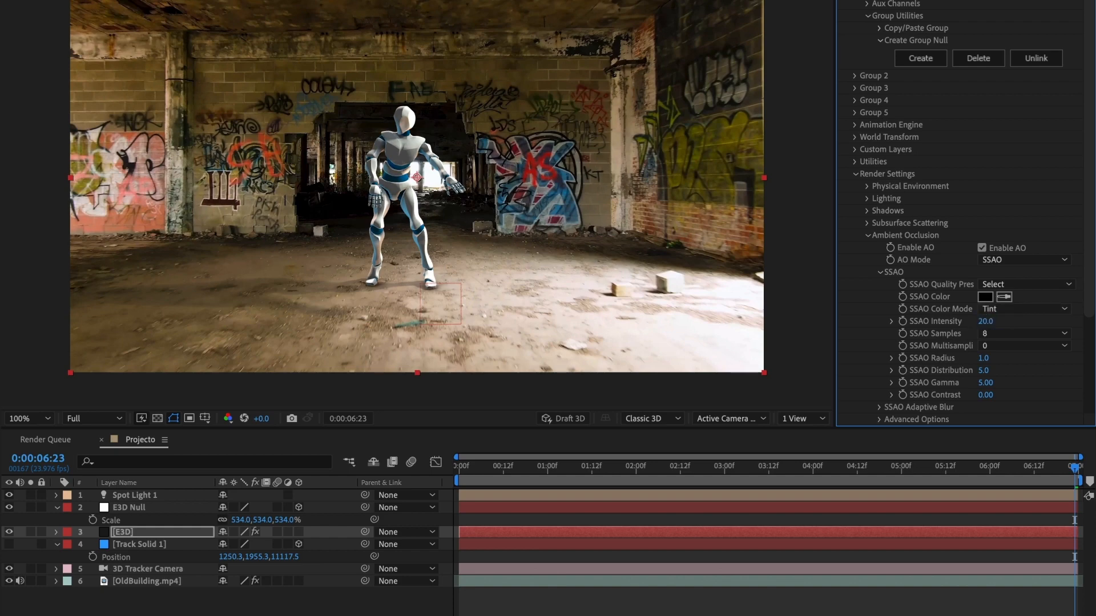
drag(1073, 467, 435, 461)
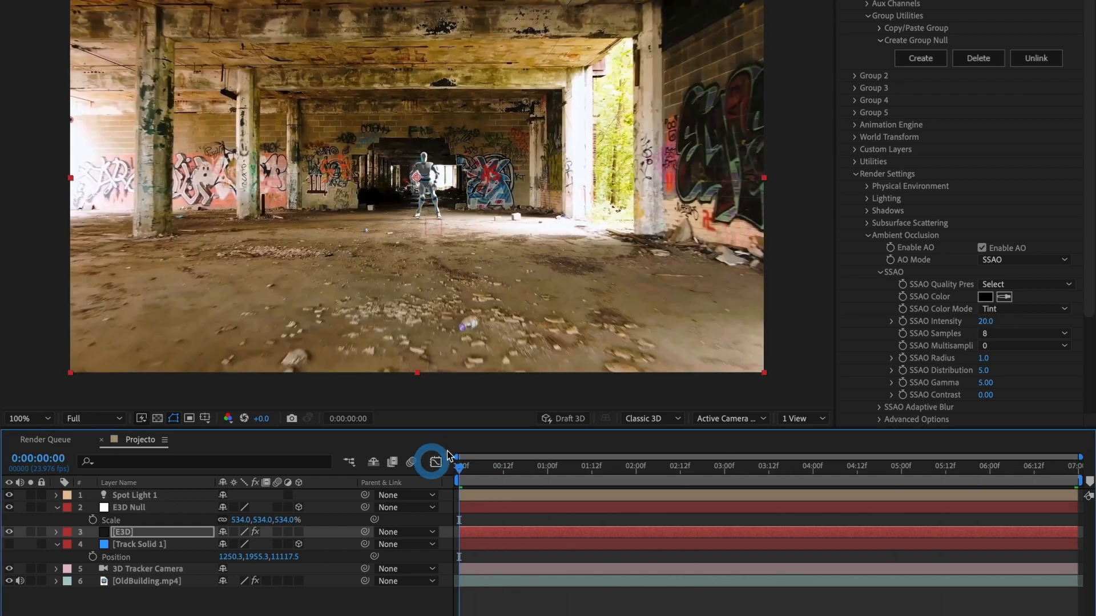
key(space)
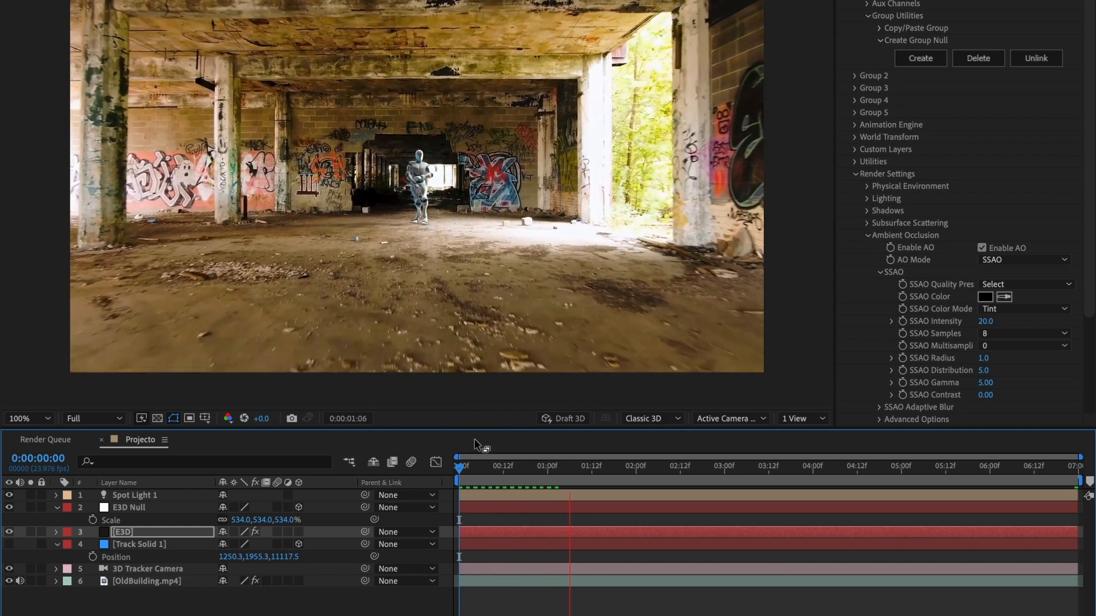